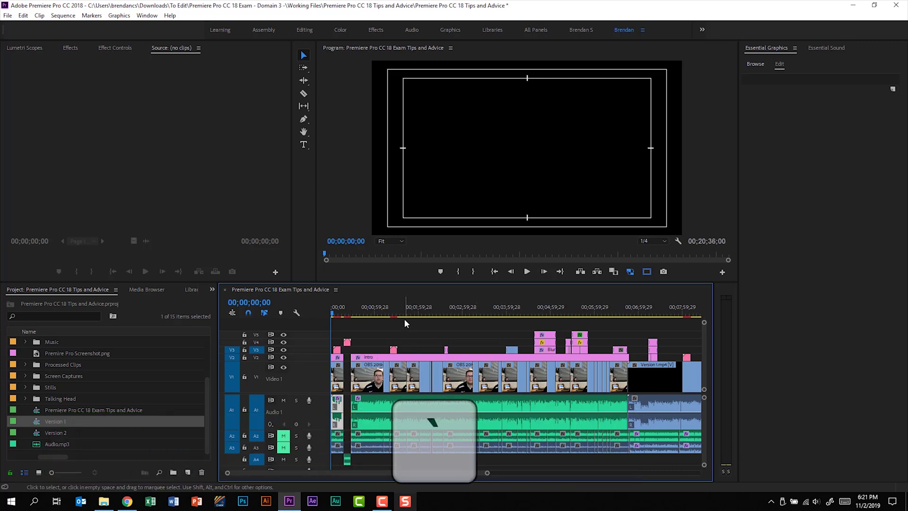
# Maximize the exam tips timeline to fill the workspace and open the track header's context menu
pyautogui.press('`')
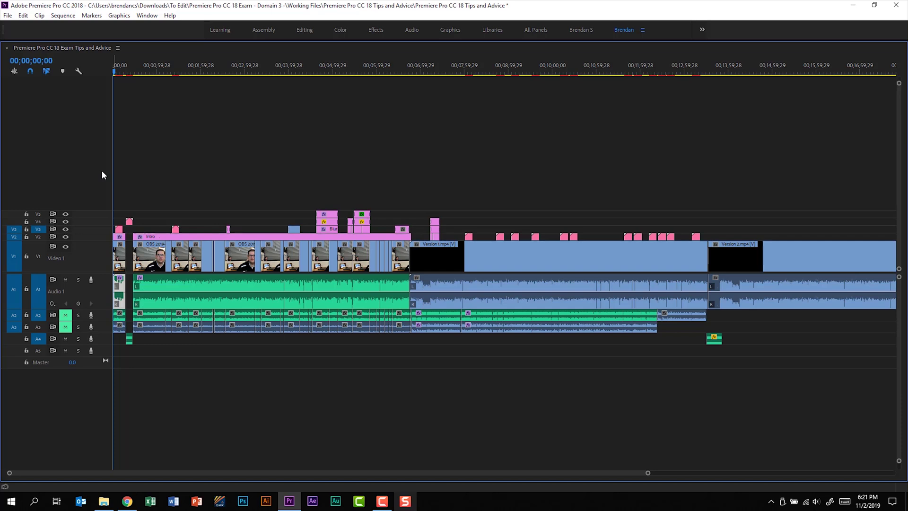
pyautogui.rightClick(92, 213)
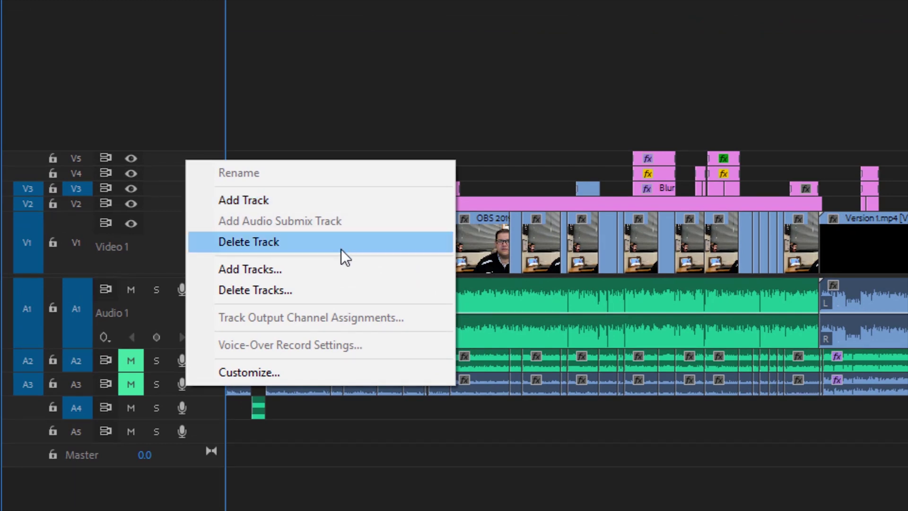
# In Add Tracks, switch Audio Track Type to Mono, then cancel without adding any tracks
pyautogui.click(350, 273)
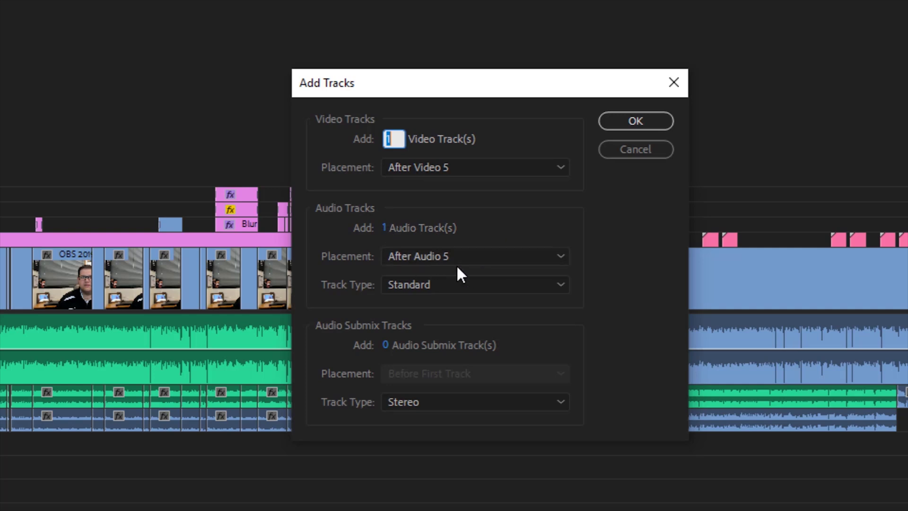
pyautogui.click(450, 286)
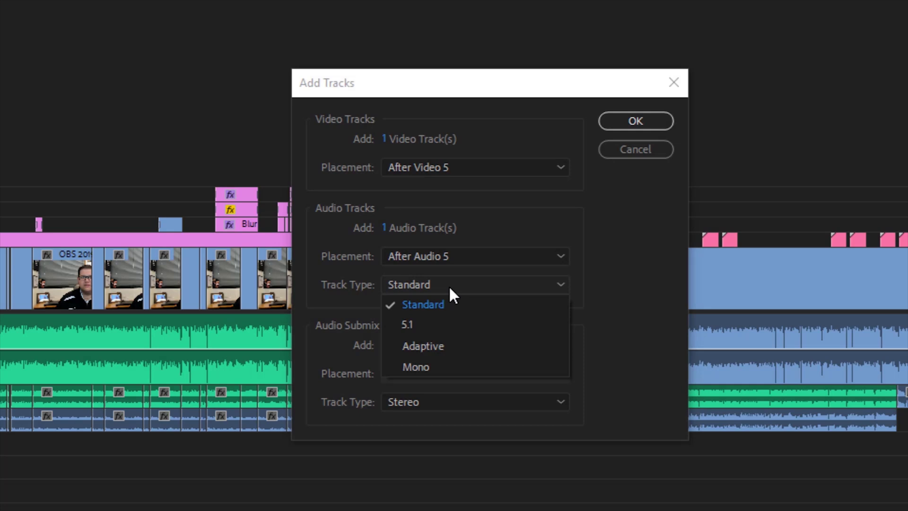
pyautogui.click(478, 367)
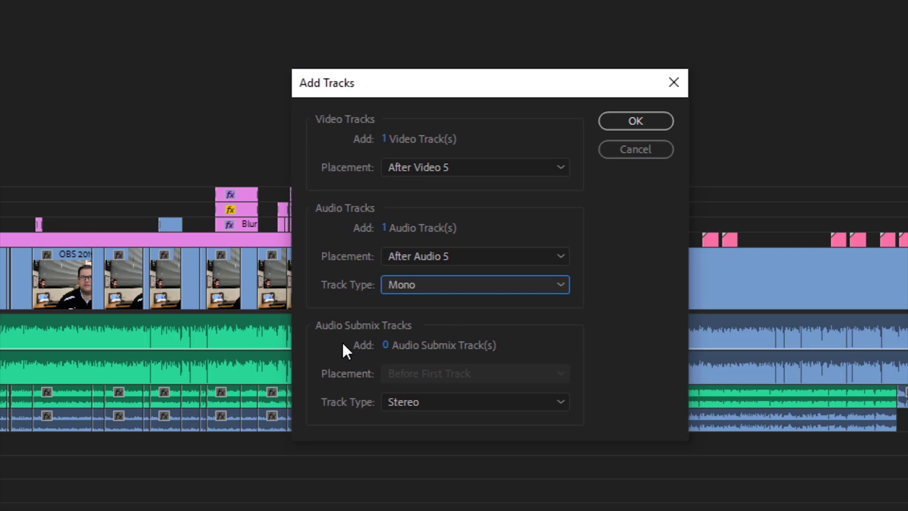
pyautogui.click(657, 151)
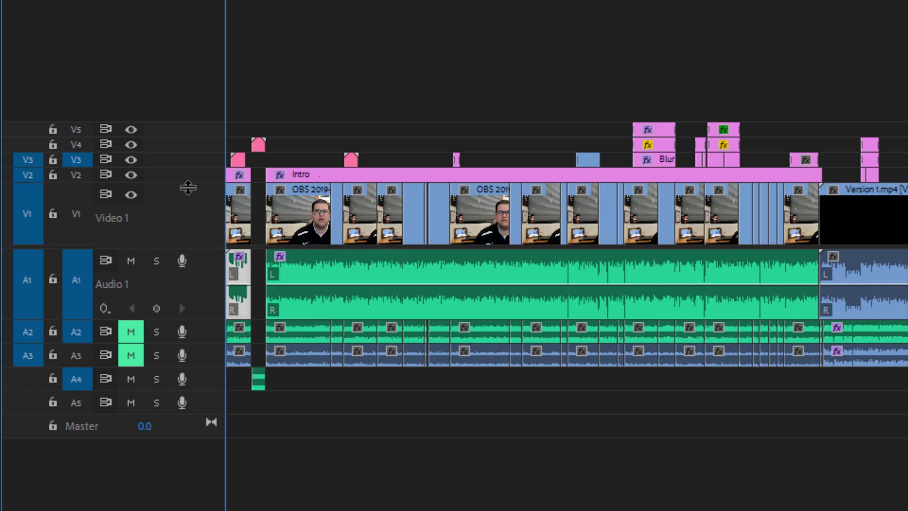
# Shorten the Video 1 track, then expand it to full height to show thumbnails
pyautogui.moveTo(187, 188); pyautogui.dragTo(188, 212)
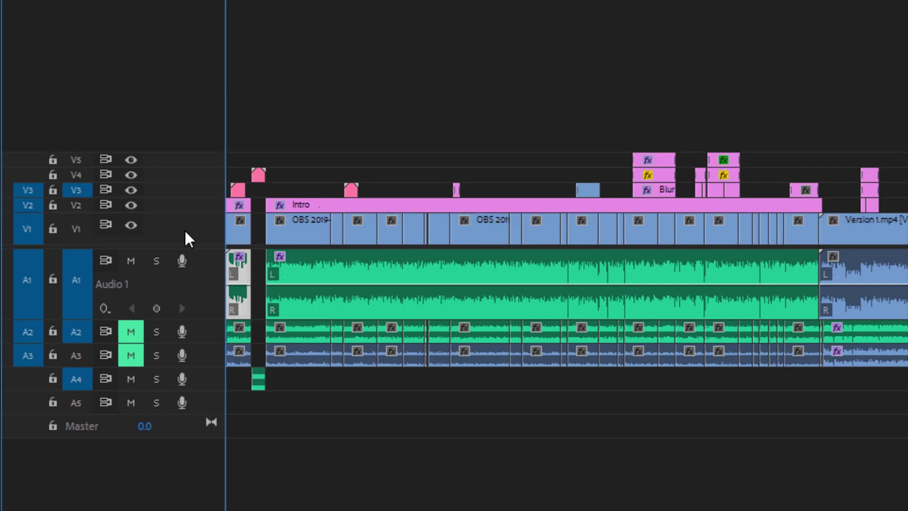
pyautogui.doubleClick(186, 231)
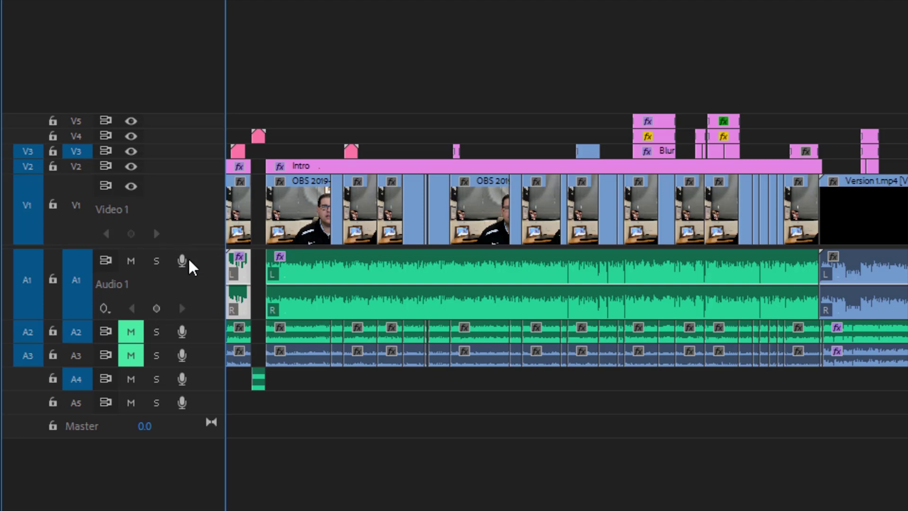
pyautogui.rightClick(196, 229)
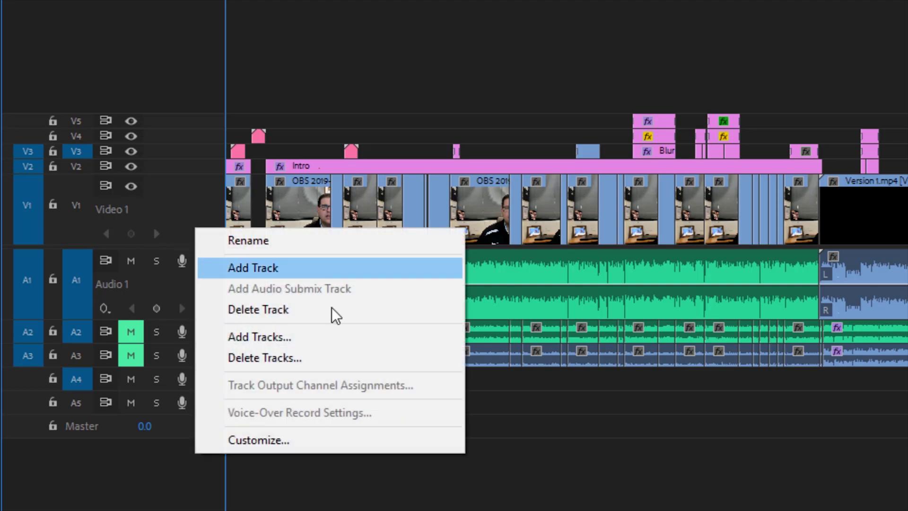
pyautogui.click(314, 444)
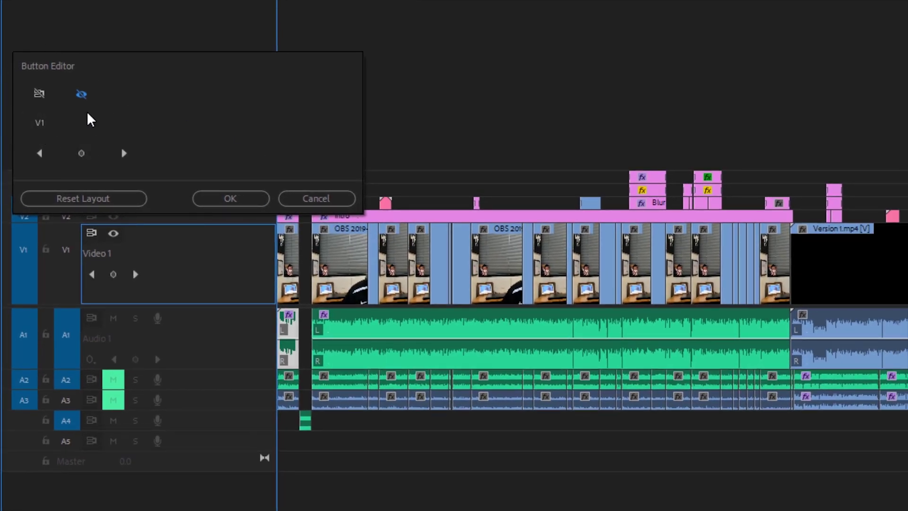
pyautogui.moveTo(49, 104); pyautogui.dragTo(132, 254)
pyautogui.click(311, 202)
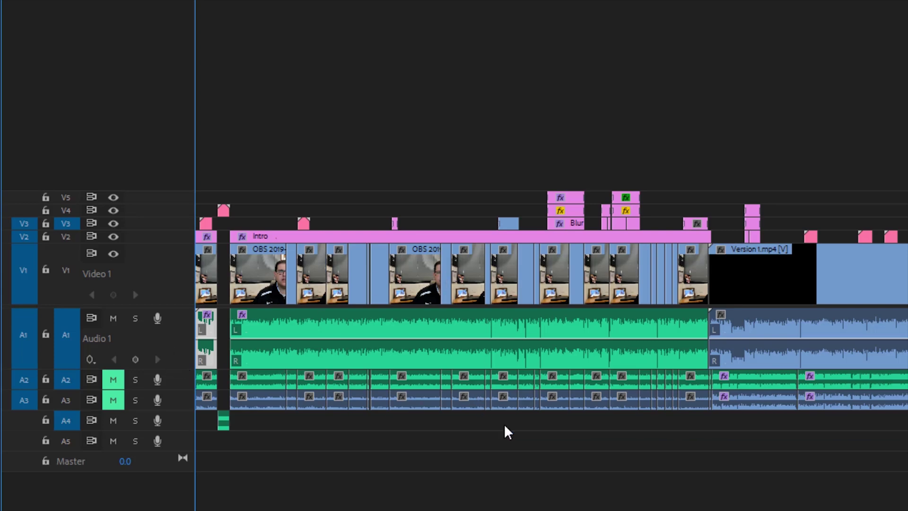
# Zoom in on the sequence start, scrub the first seconds, and make Audio 1 much taller
pyautogui.press('=')
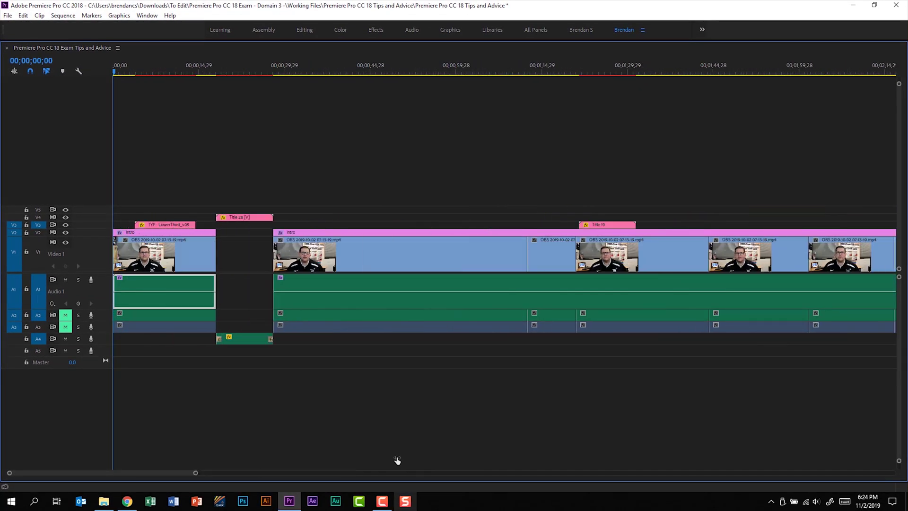
pyautogui.press('=')
pyautogui.press('=')
pyautogui.press('=')
pyautogui.moveTo(475, 71); pyautogui.dragTo(494, 92)
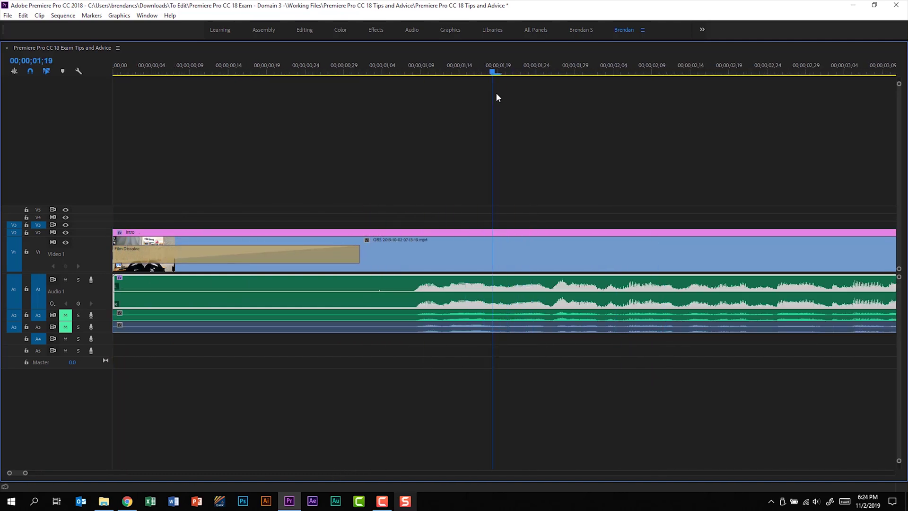
pyautogui.moveTo(95, 310); pyautogui.dragTo(91, 371)
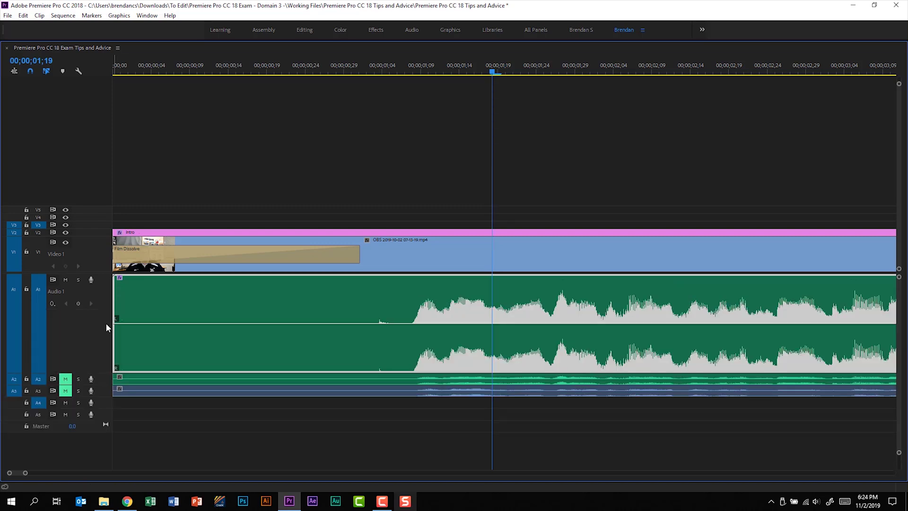
# Restore the normal panel layout and zoom the timeline out to show the whole sequence
pyautogui.press('`')
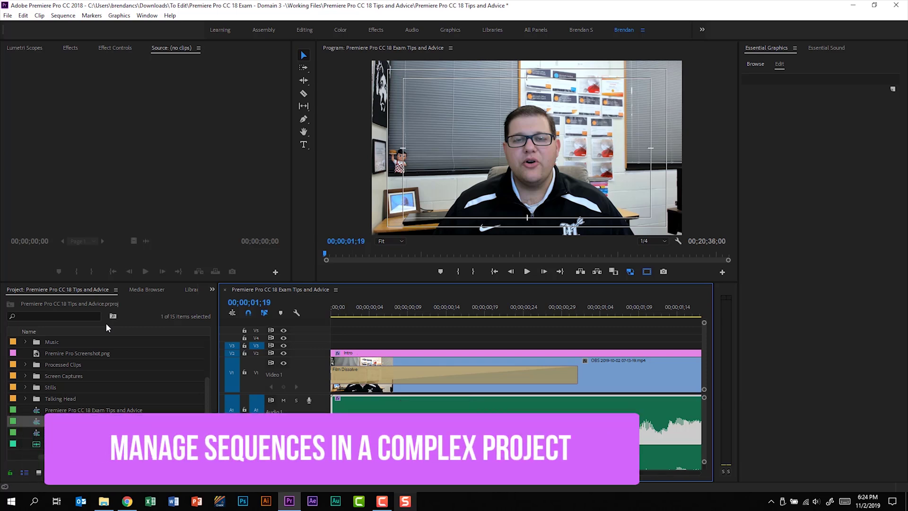
pyautogui.press('\\')
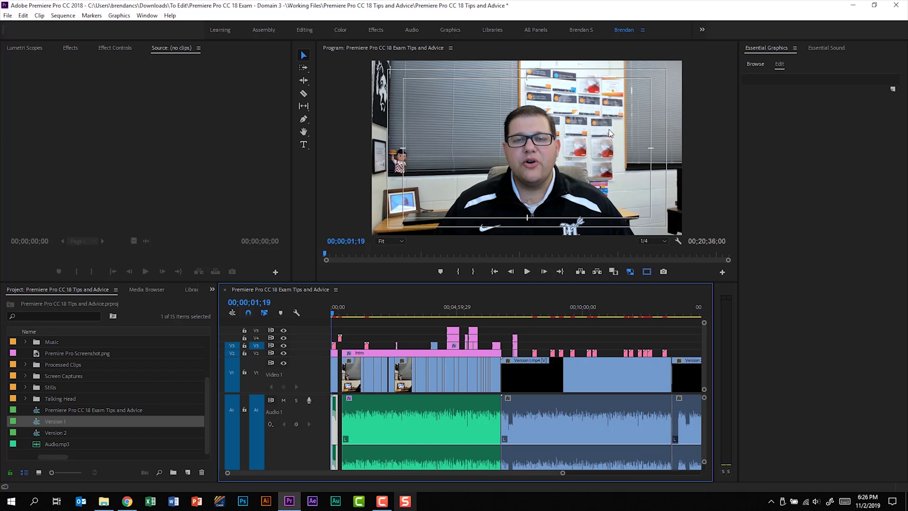
# Mark in at 00;00;01;19 and out at 00;06;39;29, then Render Effects In to Out
pyautogui.press('i')
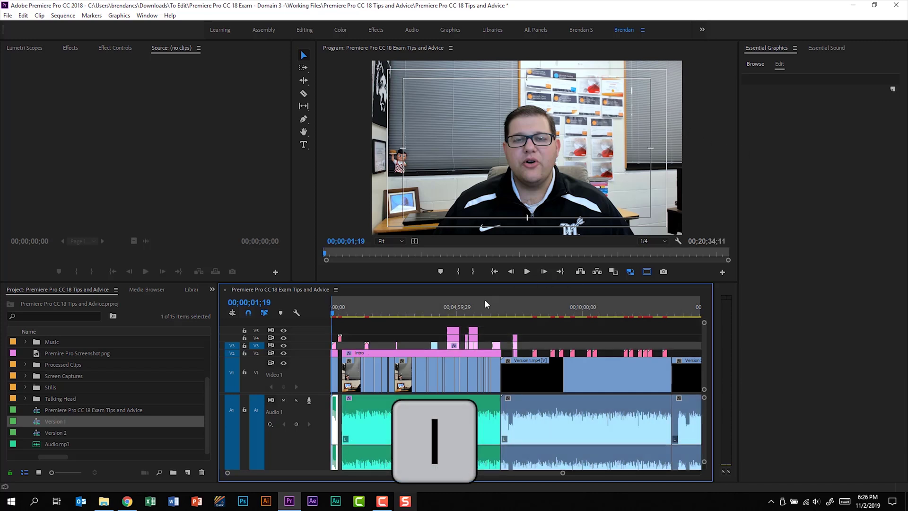
pyautogui.click(498, 307)
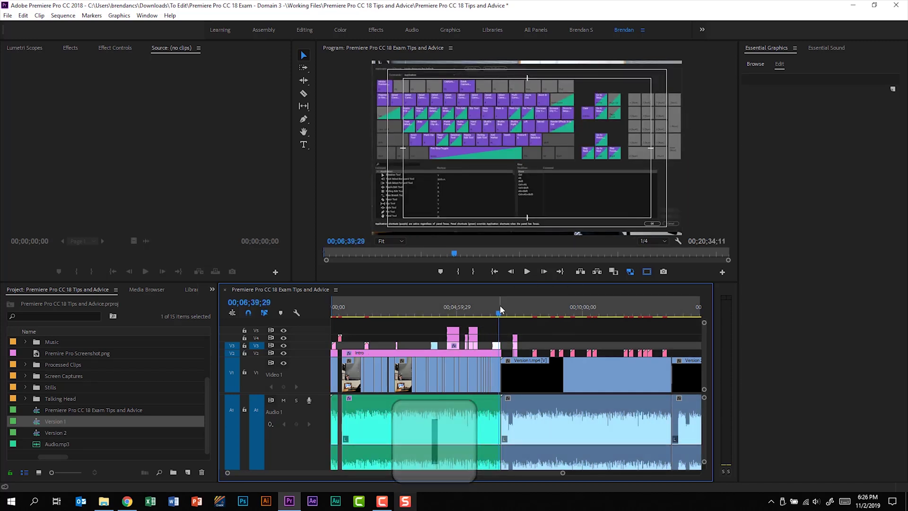
pyautogui.press('o')
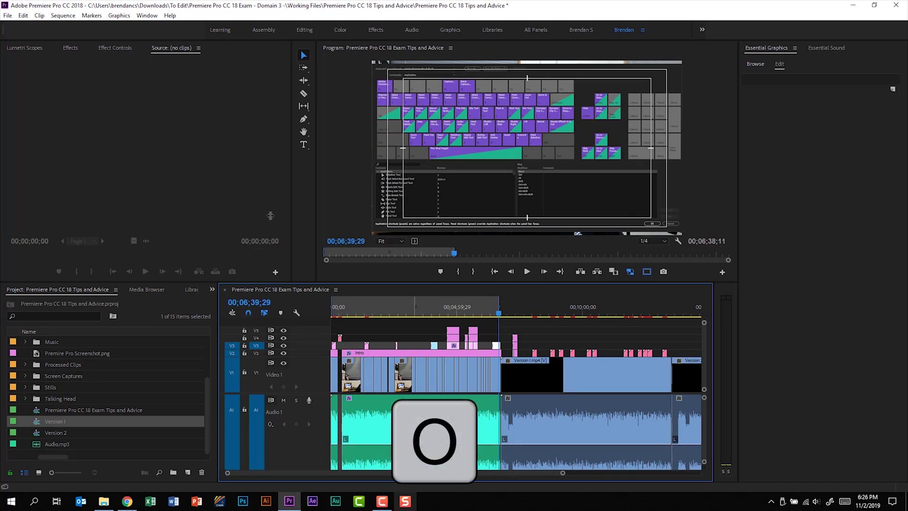
pyautogui.click(60, 15)
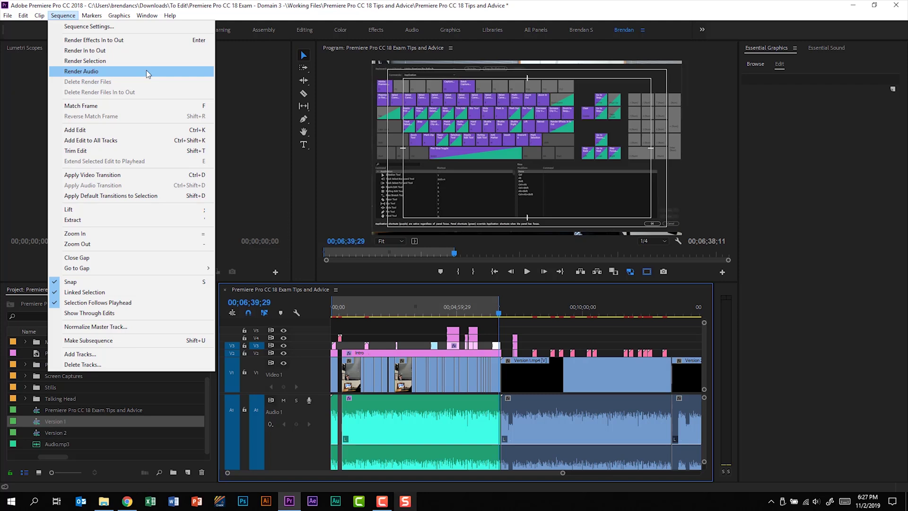
pyautogui.click(151, 42)
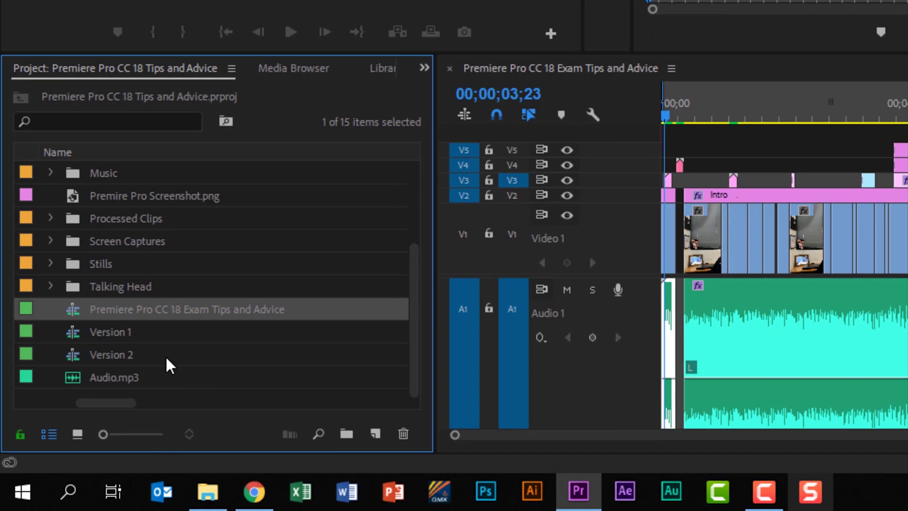
# Make a new sequence from the main, Version 1 and Version 2 sequences, named 'All Sequences'
pyautogui.keyDown('shift'); pyautogui.click(129, 363); pyautogui.keyUp('shift')
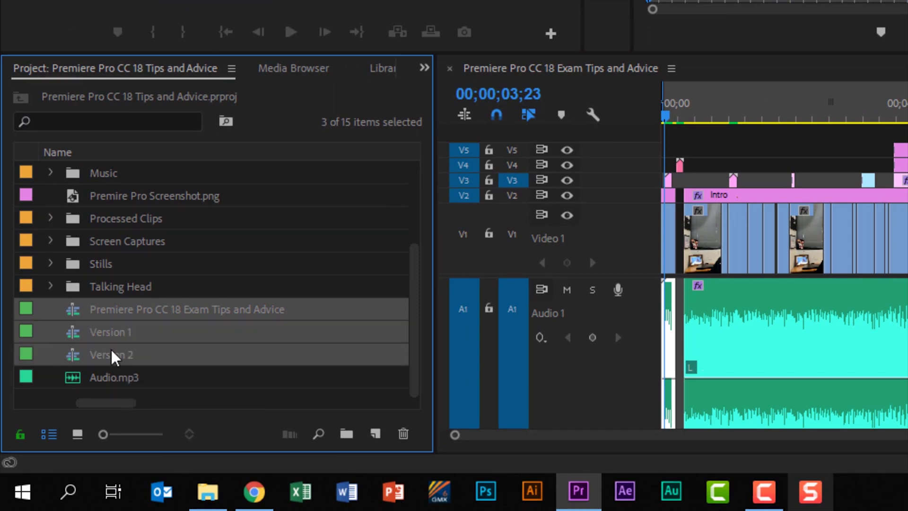
pyautogui.moveTo(102, 340); pyautogui.dragTo(373, 439)
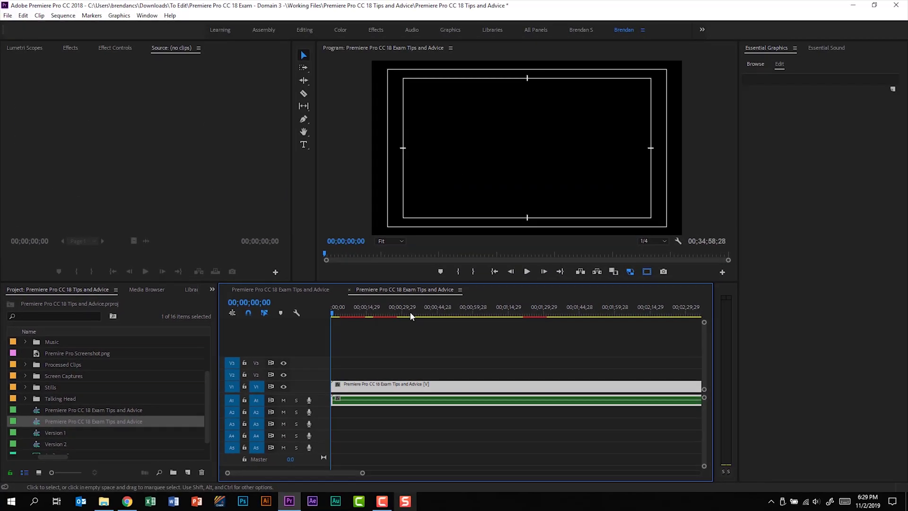
pyautogui.click(81, 424)
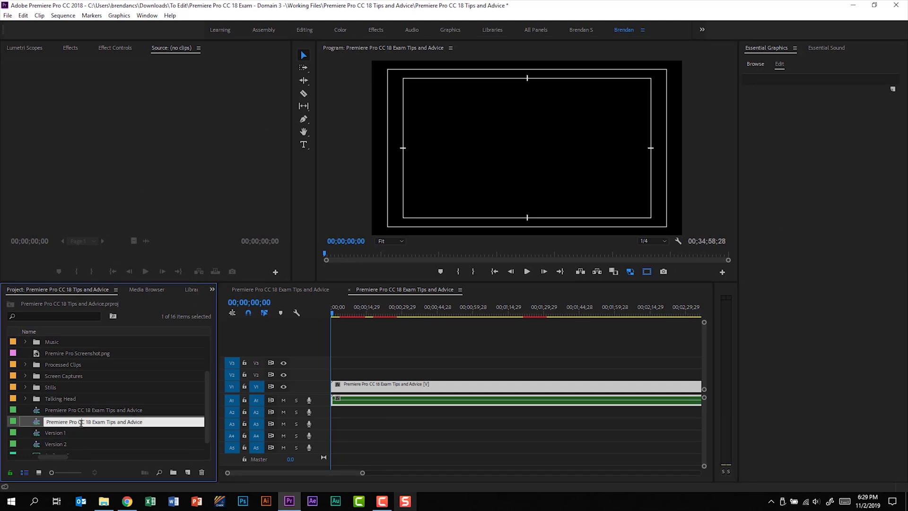
pyautogui.moveTo(161, 421); pyautogui.dragTo(19, 416)
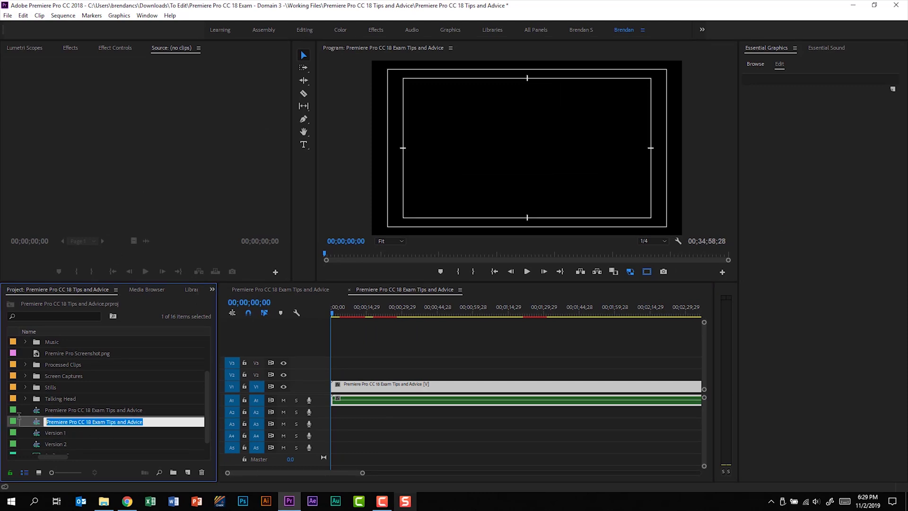
pyautogui.write('All Seque')
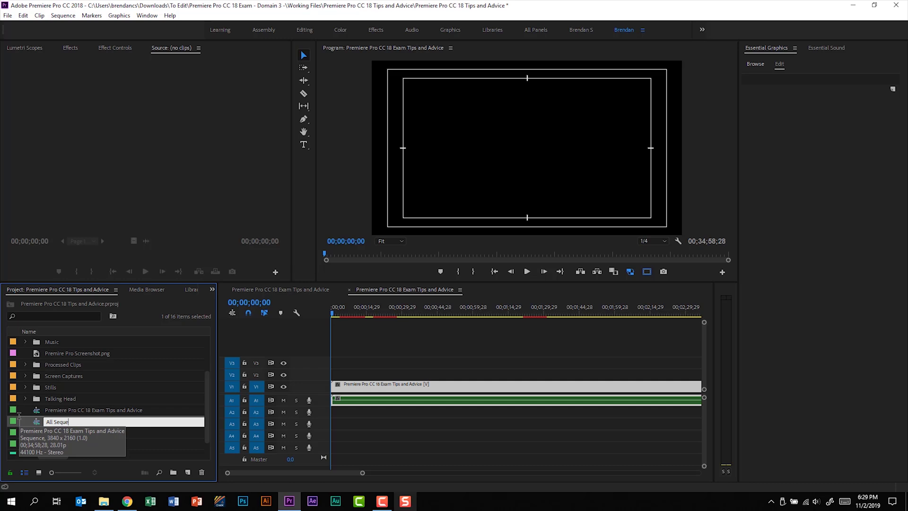
pyautogui.write('nces')
pyautogui.press('Tab')
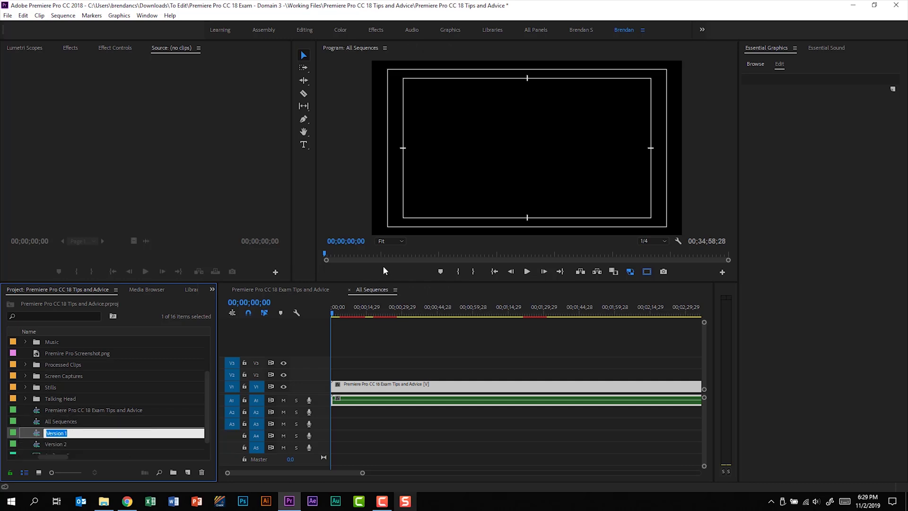
pyautogui.click(386, 422)
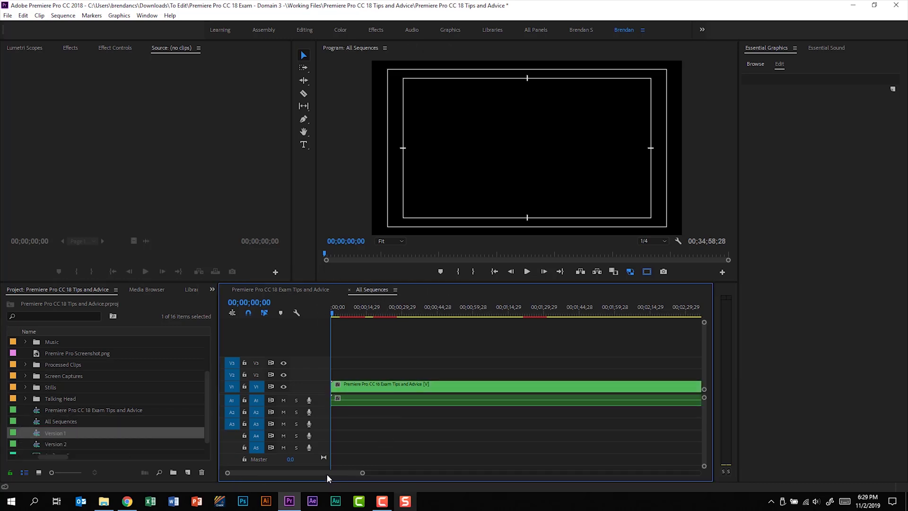
pyautogui.moveTo(327, 474); pyautogui.dragTo(454, 483)
pyautogui.scroll(10, 482, 477)
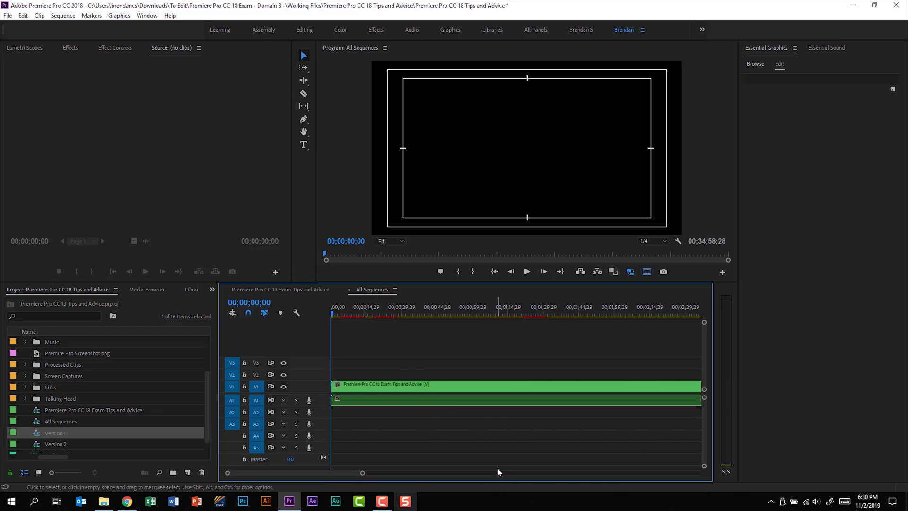
# Open the Version 1 sequence and ripple delete the empty gap before its clip
pyautogui.doubleClick(38, 434)
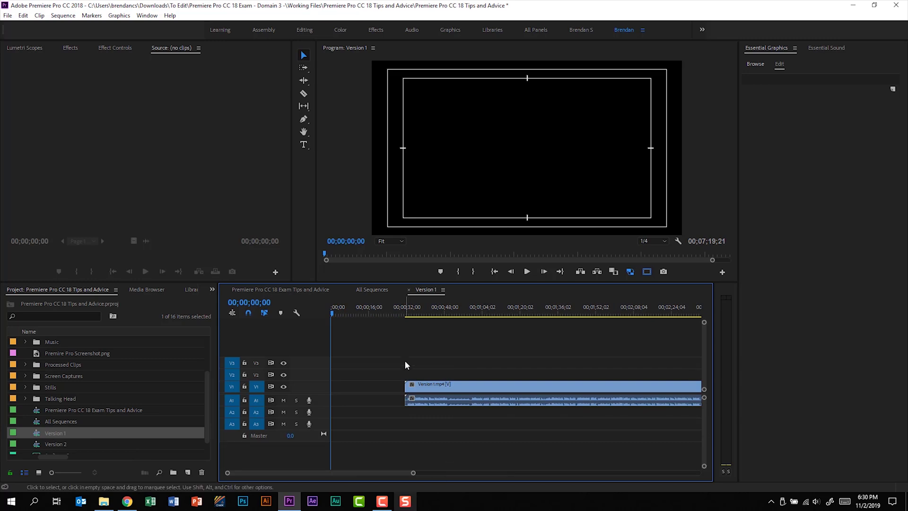
pyautogui.moveTo(449, 371); pyautogui.dragTo(324, 411)
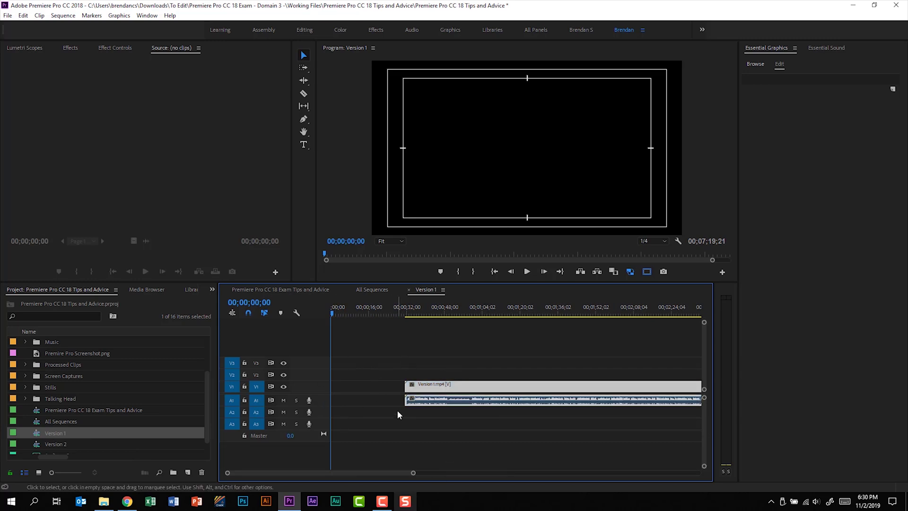
pyautogui.rightClick(374, 388)
pyautogui.click(381, 396)
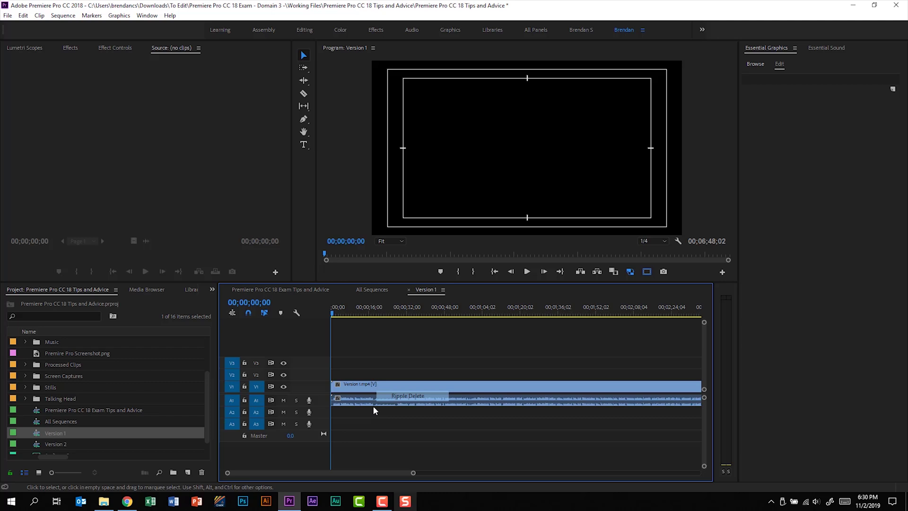
# Split the clip at 00;00;48;17, ripple delete the test gap, and return to All Sequences
pyautogui.click(447, 312)
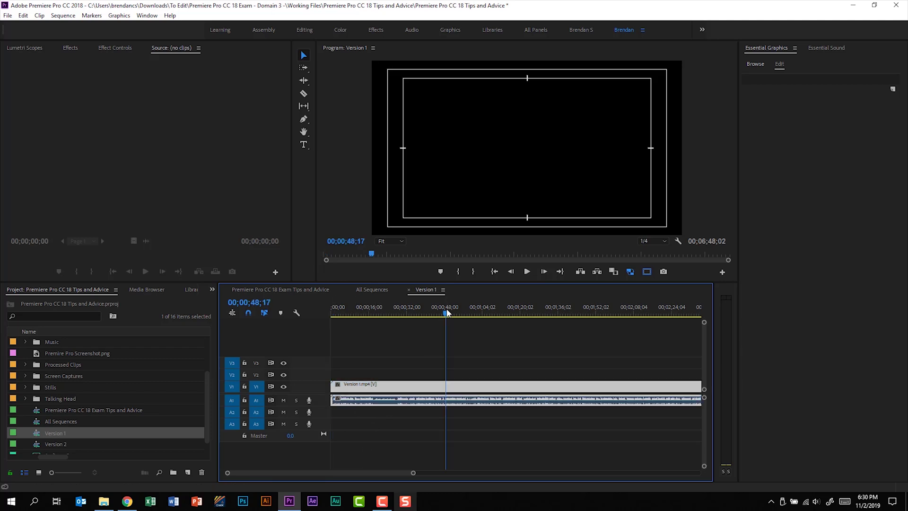
pyautogui.hotkey('ctrl', 'k')
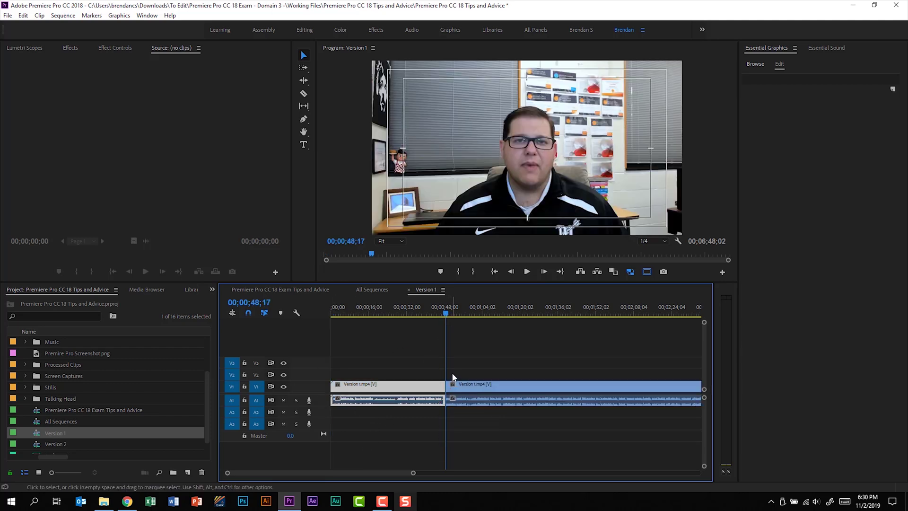
pyautogui.moveTo(452, 385); pyautogui.dragTo(627, 386)
pyautogui.rightClick(596, 388)
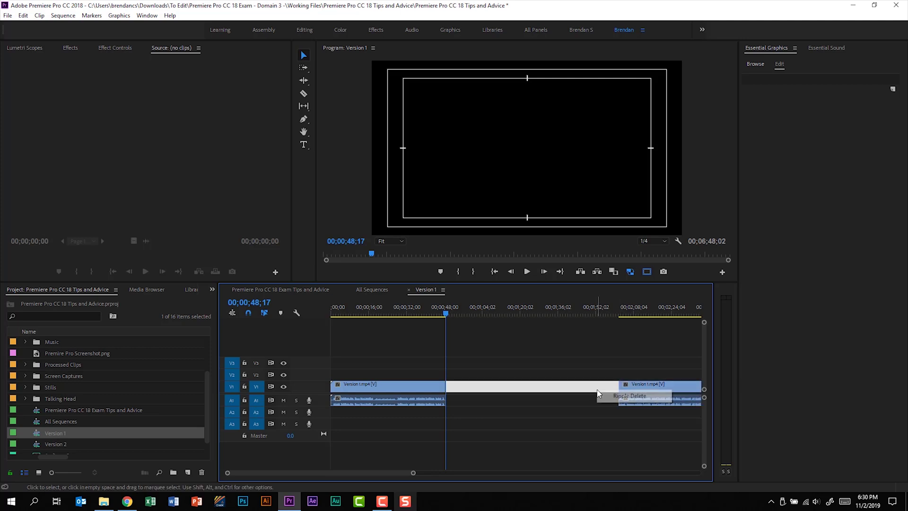
pyautogui.click(601, 395)
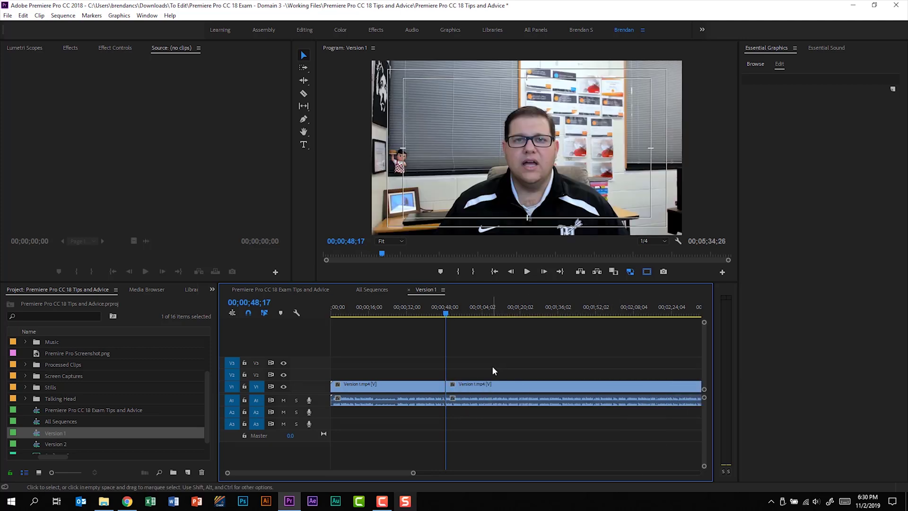
pyautogui.click(367, 288)
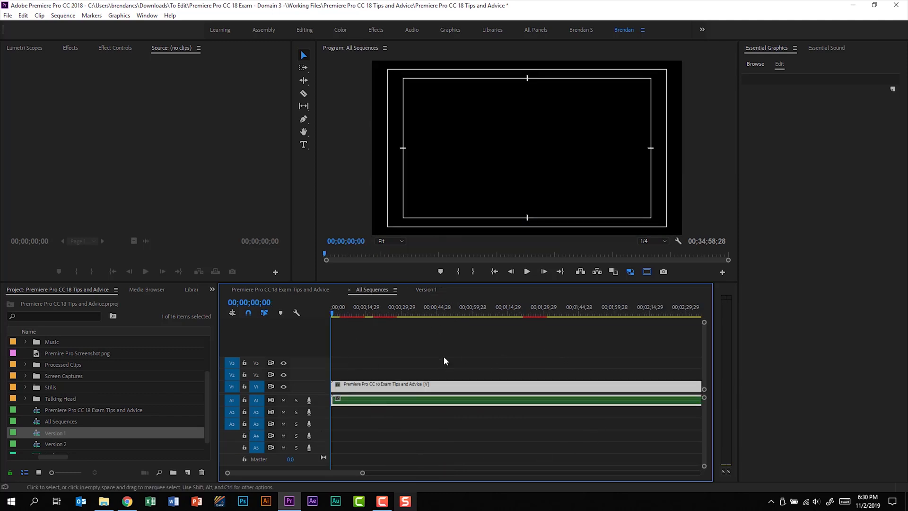
pyautogui.click(426, 290)
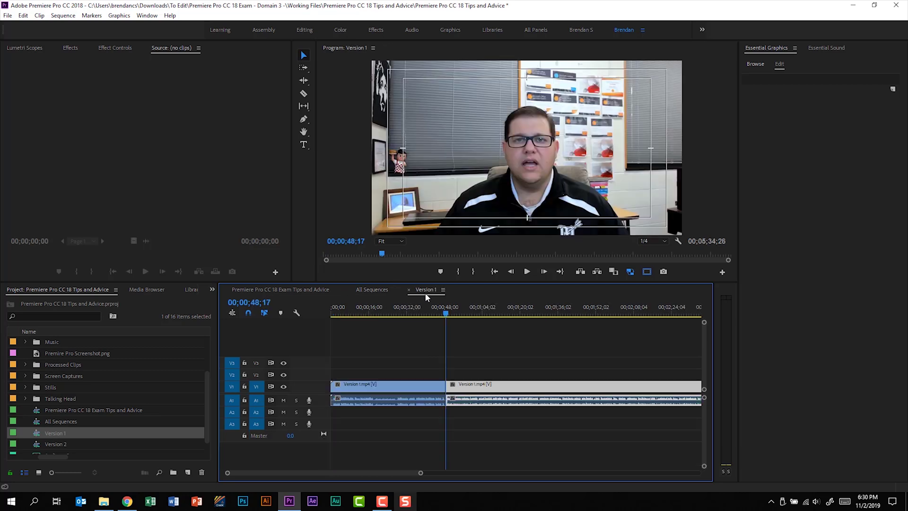
pyautogui.click(365, 290)
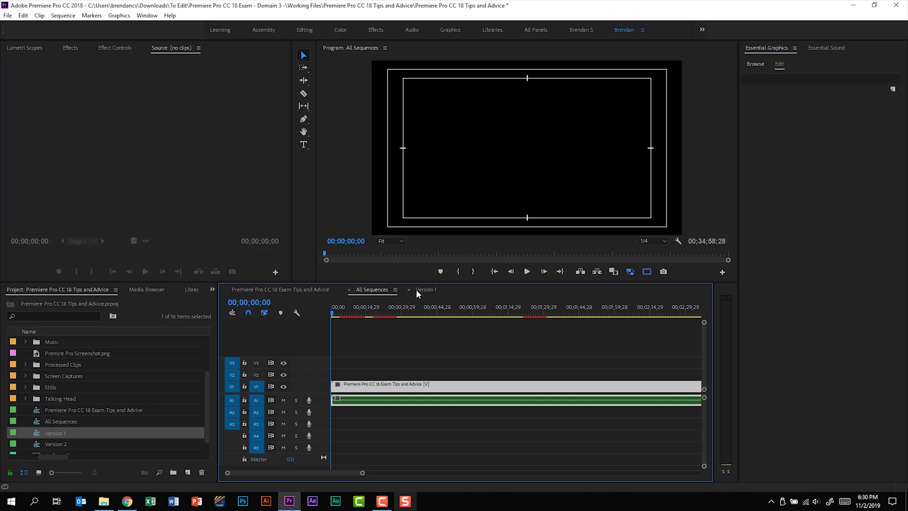
# Switch the timeline to the Premiere Pro CC 18 Exam Tips and Advice sequence tab
pyautogui.click(283, 290)
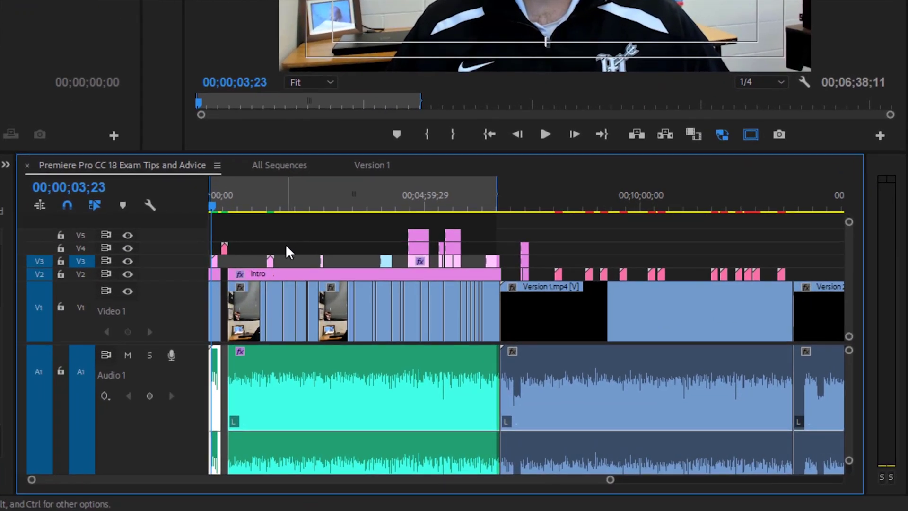
# Collapse the tall V1 and A1 tracks, zoom the timeline, and inspect the Intro and OBS clips
pyautogui.doubleClick(190, 313)
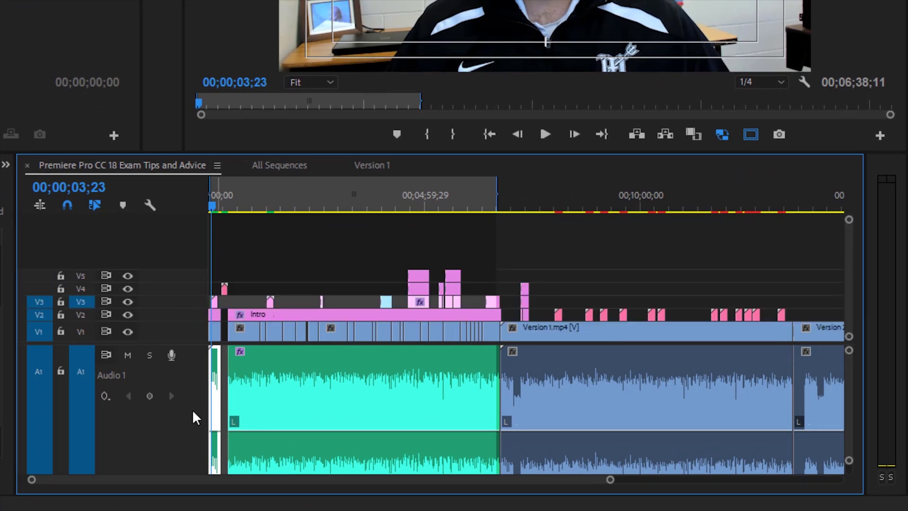
pyautogui.doubleClick(192, 409)
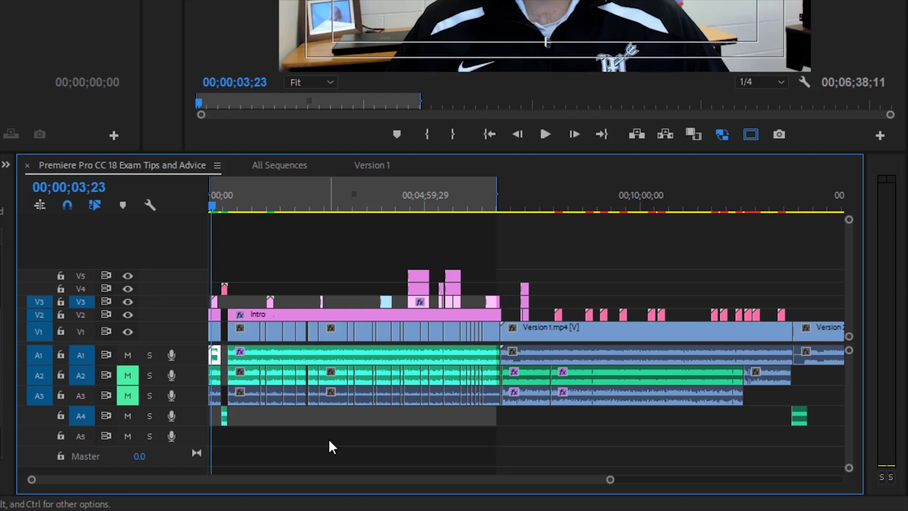
pyautogui.moveTo(610, 478); pyautogui.dragTo(448, 489)
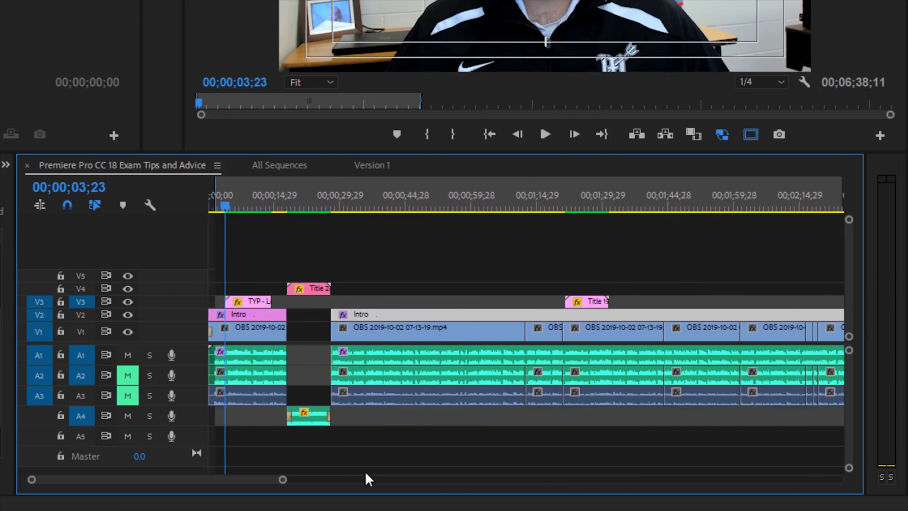
pyautogui.click(356, 458)
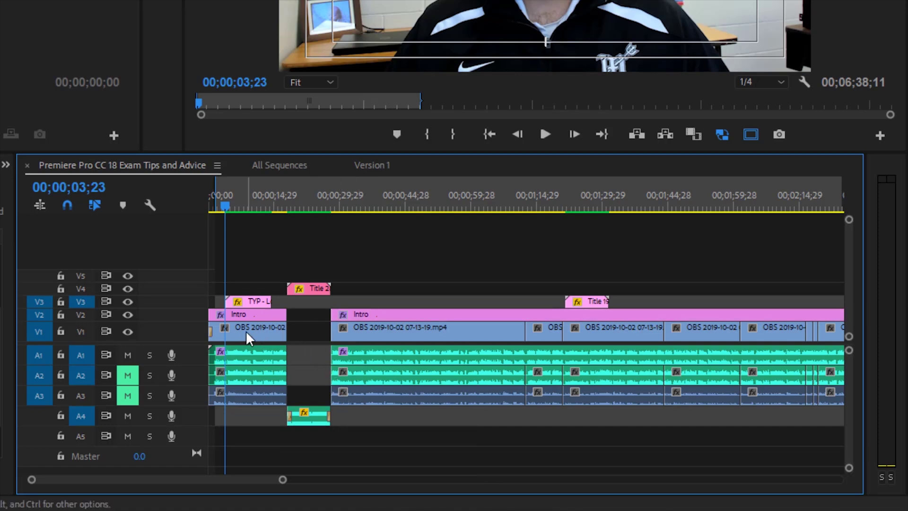
pyautogui.click(270, 336)
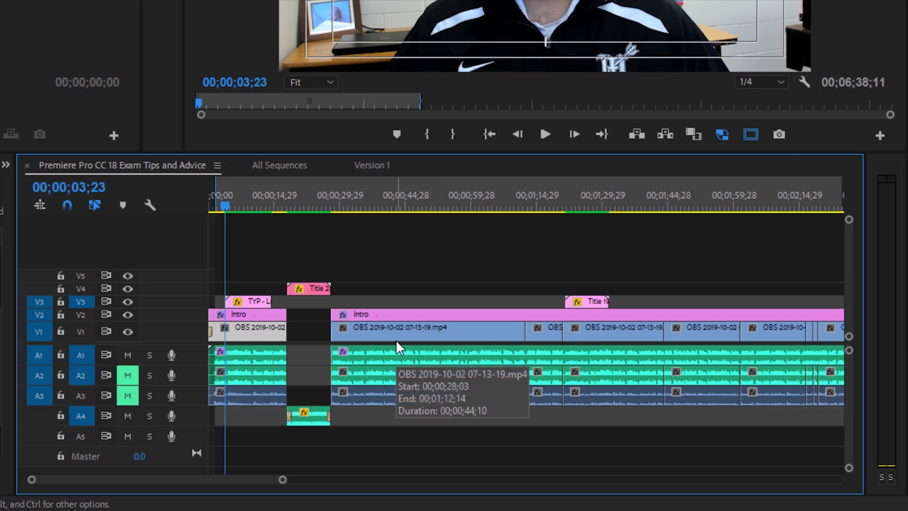
pyautogui.click(267, 314)
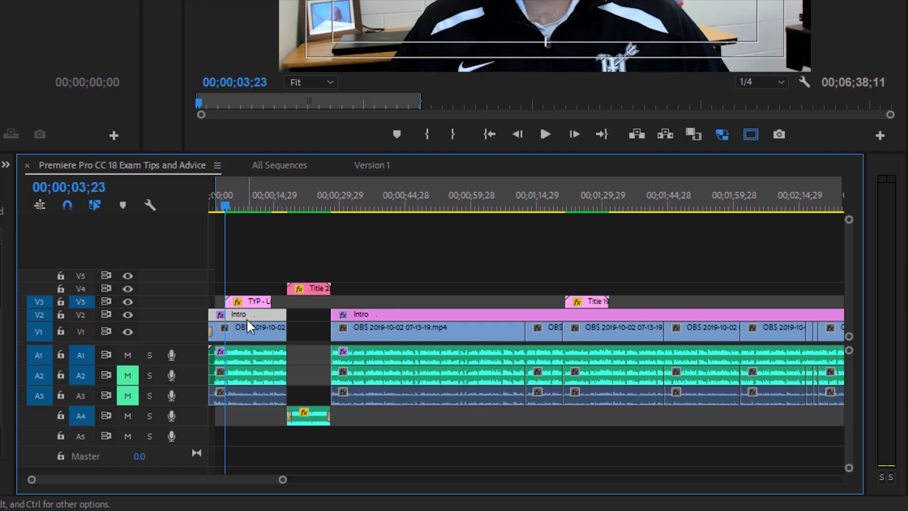
# Review the TYP lower-third, Title 2 and V3 overlay clips, moving the playhead to 00;02;38;22
pyautogui.click(248, 302)
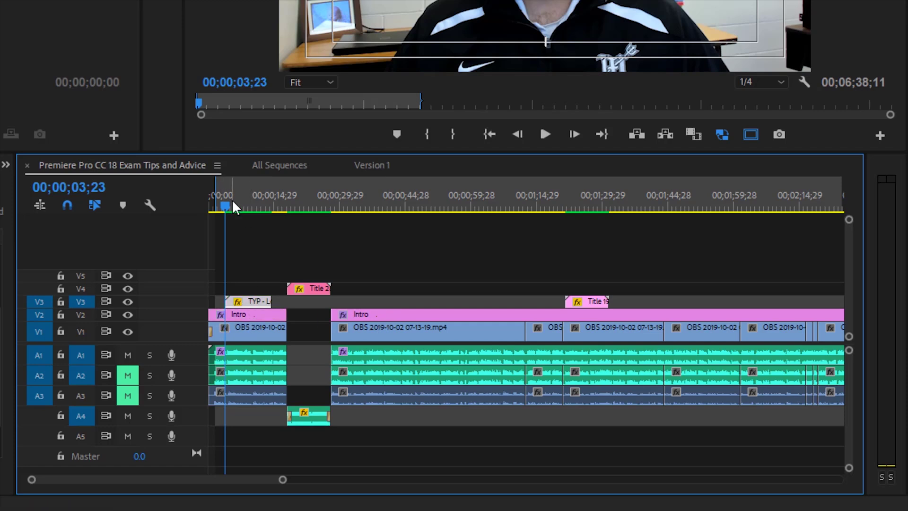
pyautogui.moveTo(232, 199); pyautogui.dragTo(243, 200)
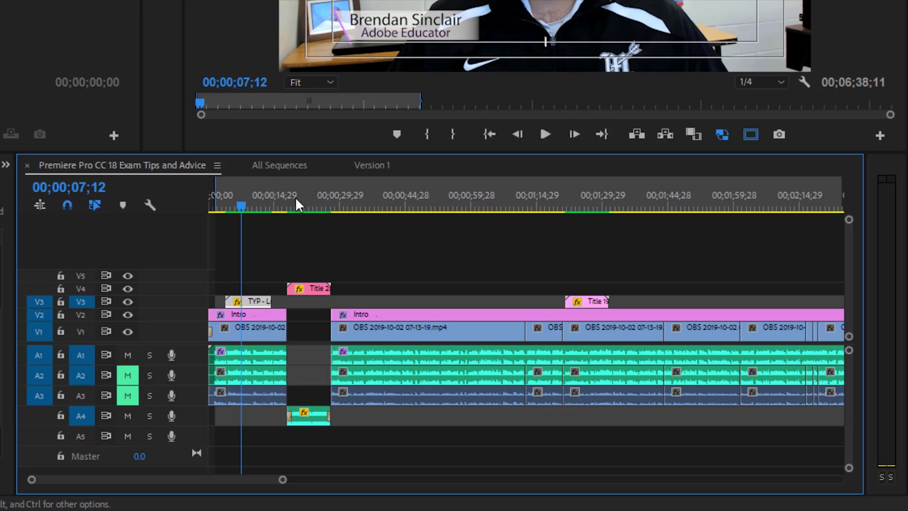
pyautogui.click(308, 201)
pyautogui.click(311, 289)
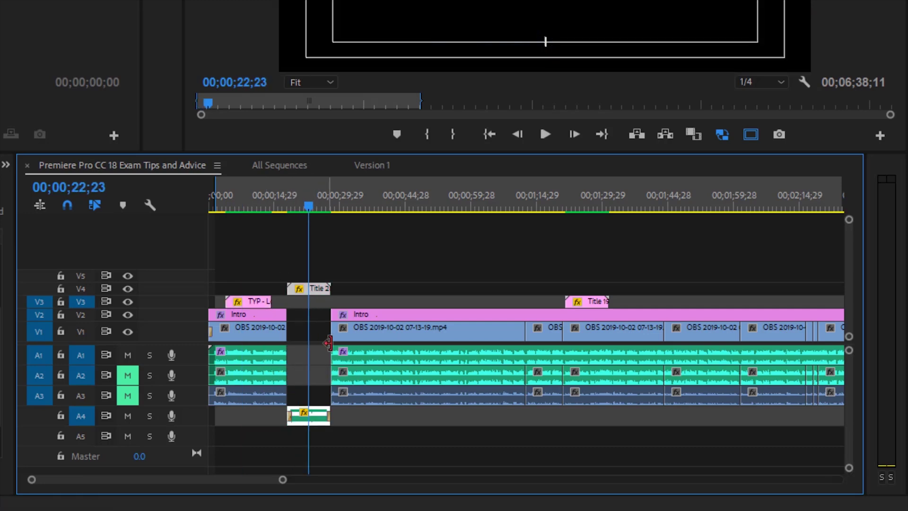
pyautogui.click(415, 201)
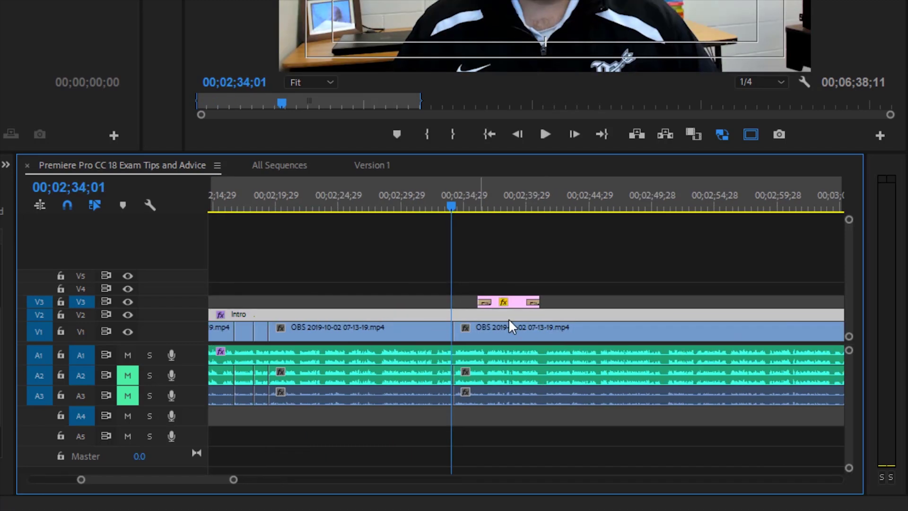
pyautogui.click(507, 300)
pyautogui.click(510, 193)
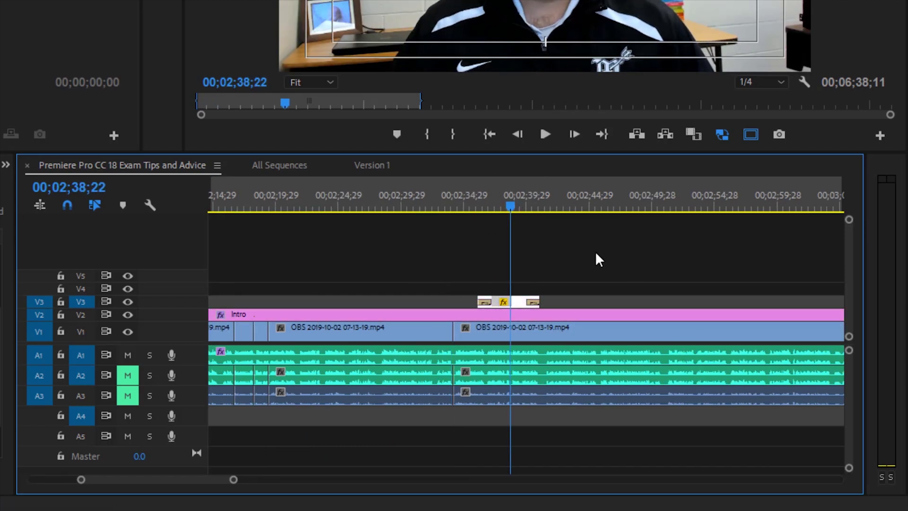
# Select the Blur, Task Example.jpg and Example Question from Certiport clips and park the playhead at 00;04;36;02
pyautogui.scroll(-10, 630, 260)
pyautogui.click(631, 198)
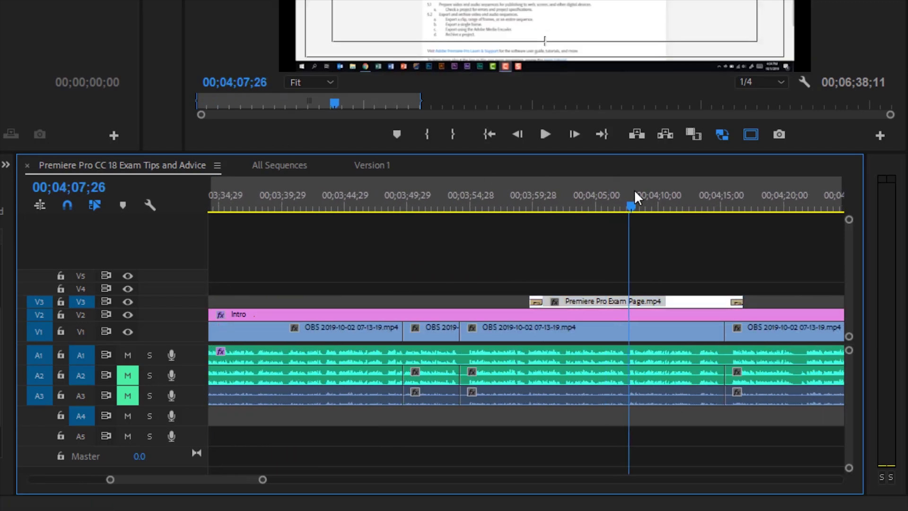
pyautogui.scroll(-4, 677, 303)
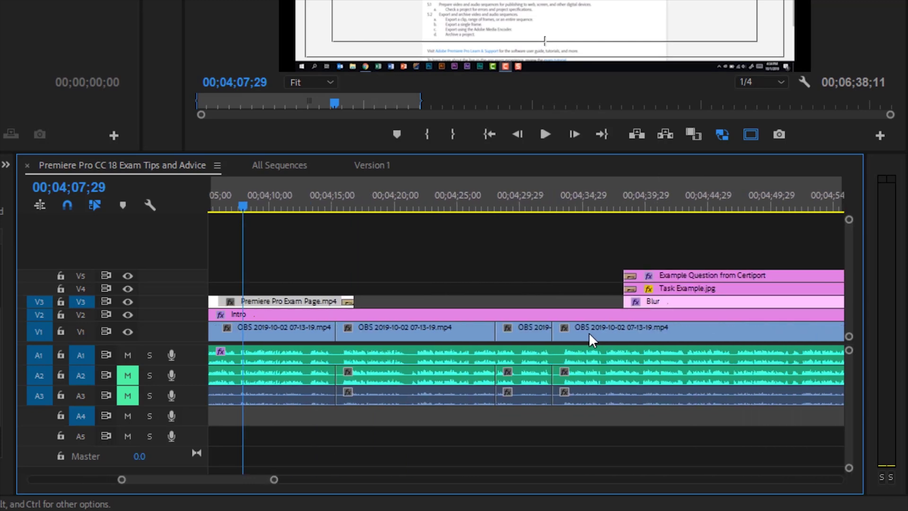
pyautogui.scroll(-3, 588, 333)
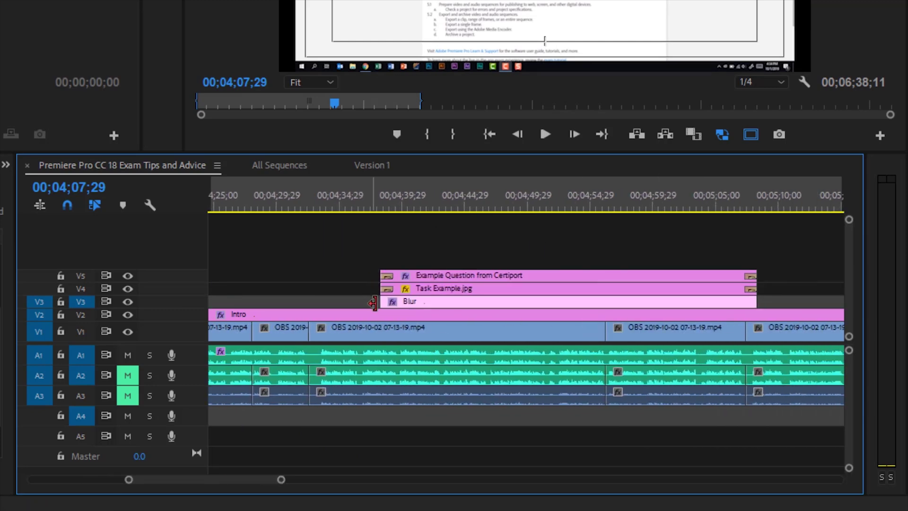
pyautogui.click(419, 300)
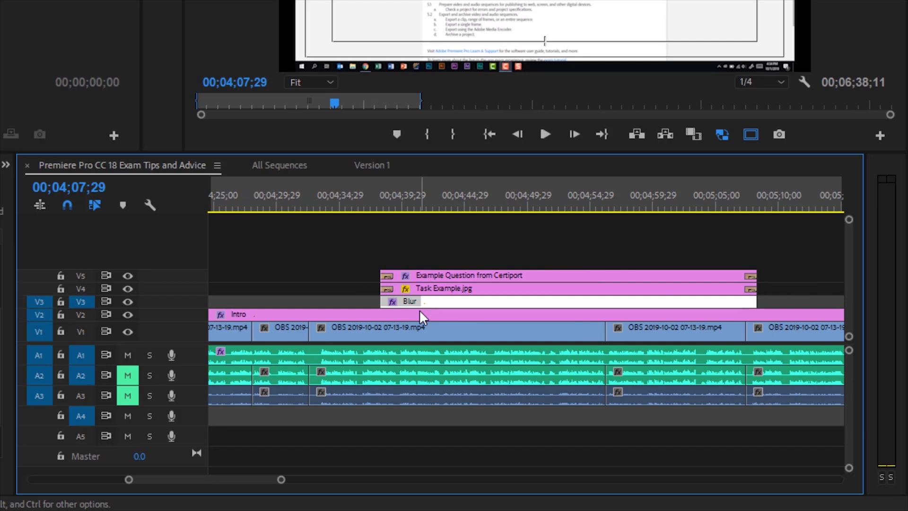
pyautogui.click(463, 290)
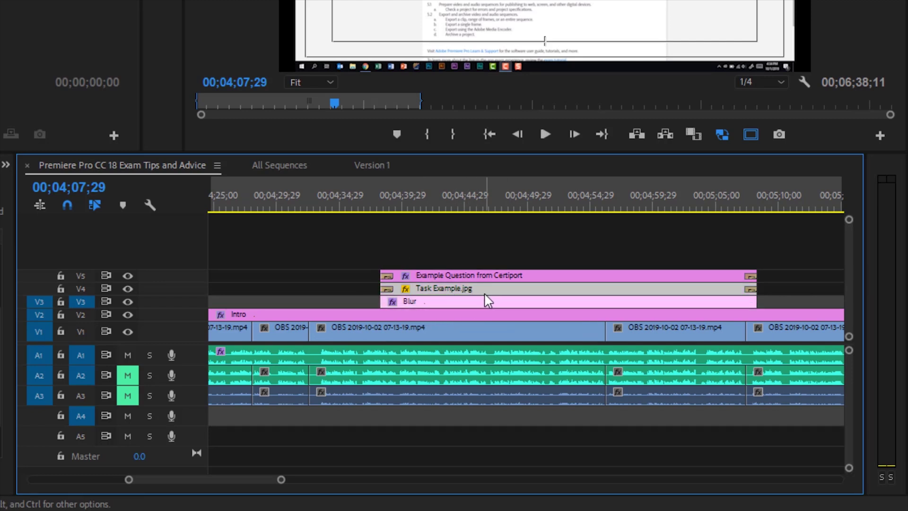
pyautogui.click(470, 273)
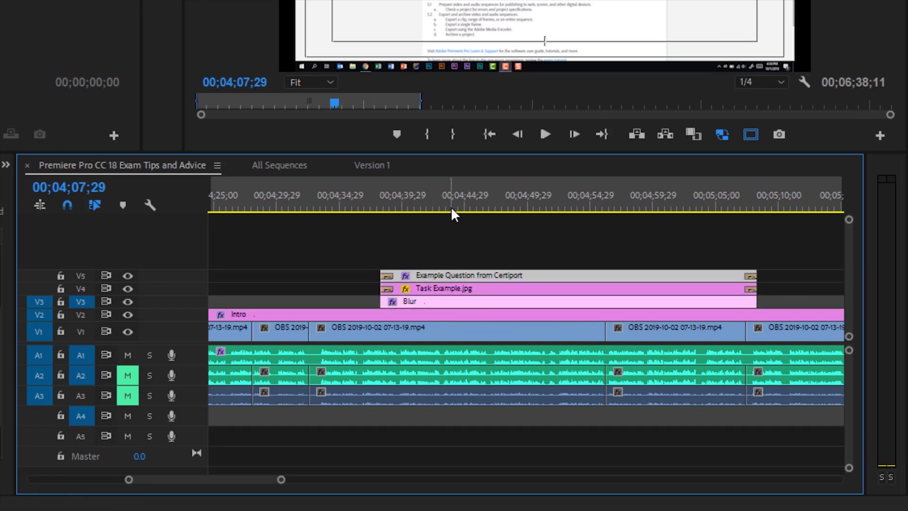
pyautogui.click(501, 201)
pyautogui.moveTo(501, 201); pyautogui.dragTo(356, 242)
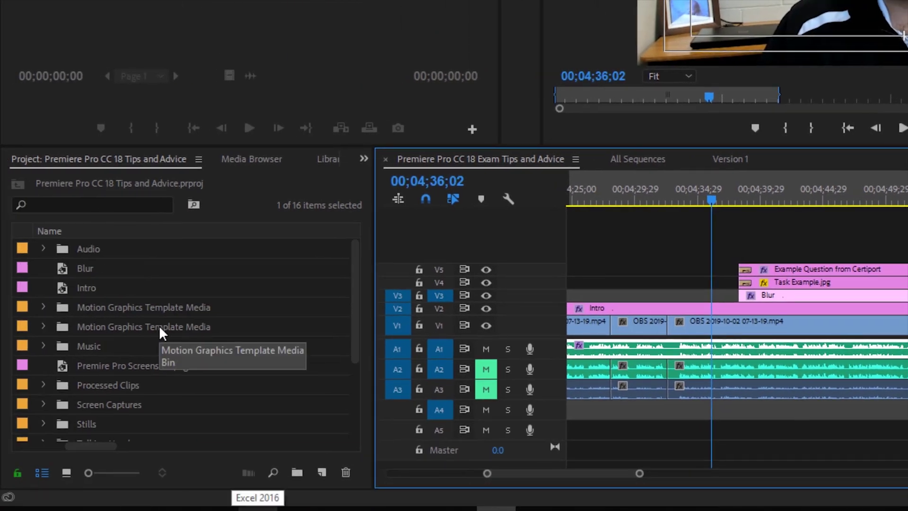
# Place the Blur item from the Project panel as a clip on track V4
pyautogui.click(321, 473)
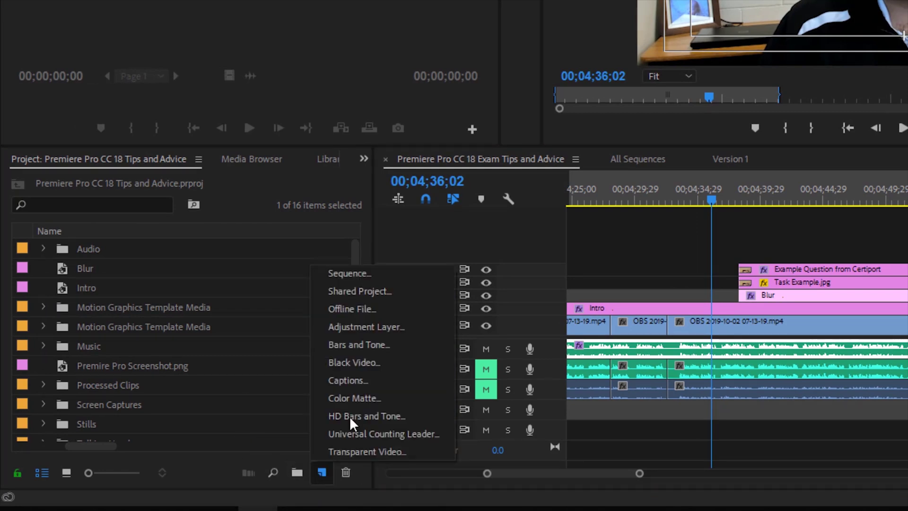
pyautogui.click(114, 280)
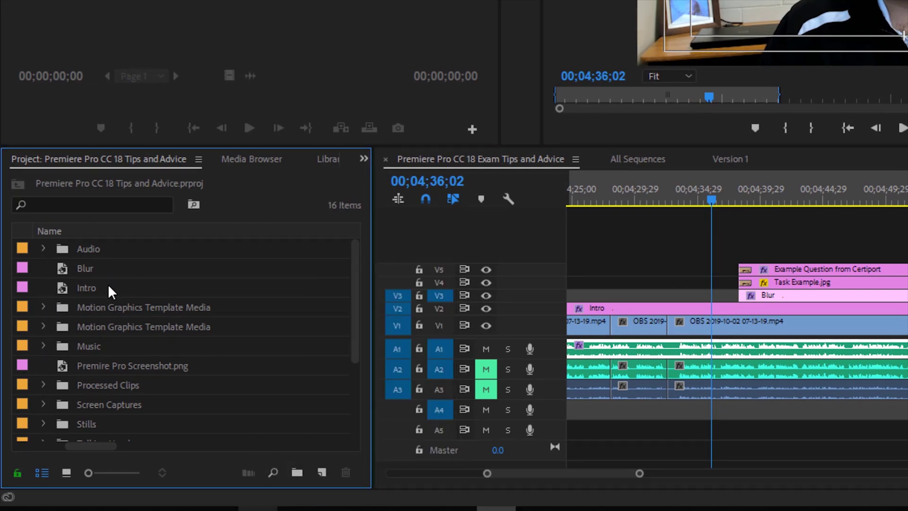
pyautogui.moveTo(78, 275); pyautogui.dragTo(620, 282)
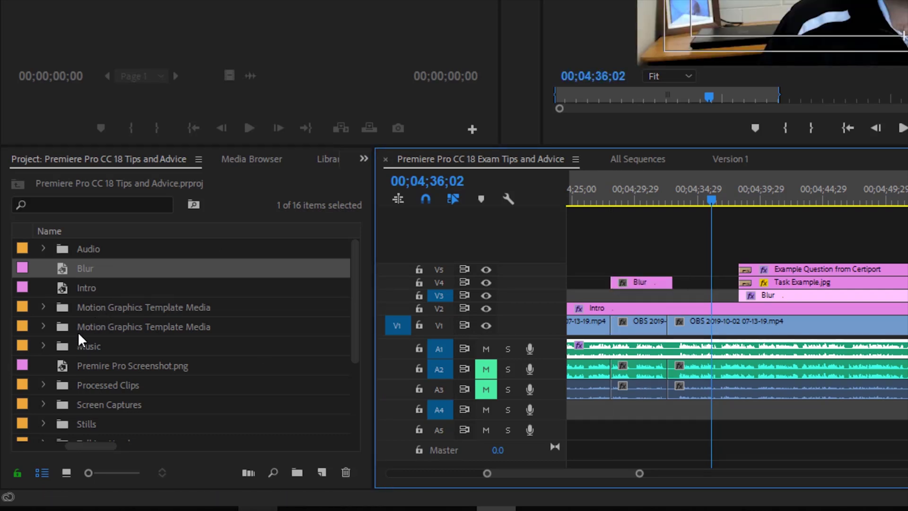
# Add Premiere Pro Keyboard Shortcuts.jpeg from the Stills folder to track V5
pyautogui.scroll(-1, 61, 369)
pyautogui.click(43, 404)
pyautogui.scroll(-3, 118, 378)
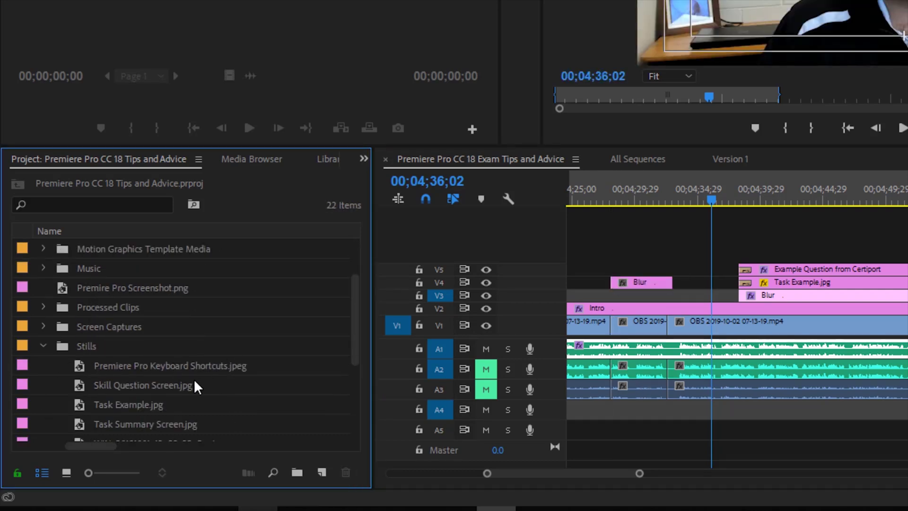
pyautogui.moveTo(136, 370); pyautogui.dragTo(628, 273)
# Add Premiere Pro Exam Page.mp4 from Screen Captures on a new V6 track; move the playhead to 00;04;45;17
pyautogui.scroll(-1, 51, 325)
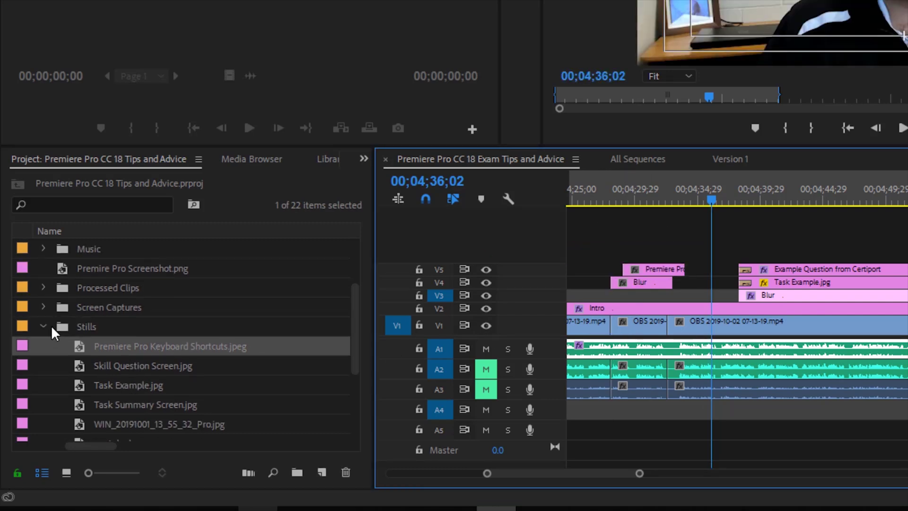
pyautogui.click(46, 308)
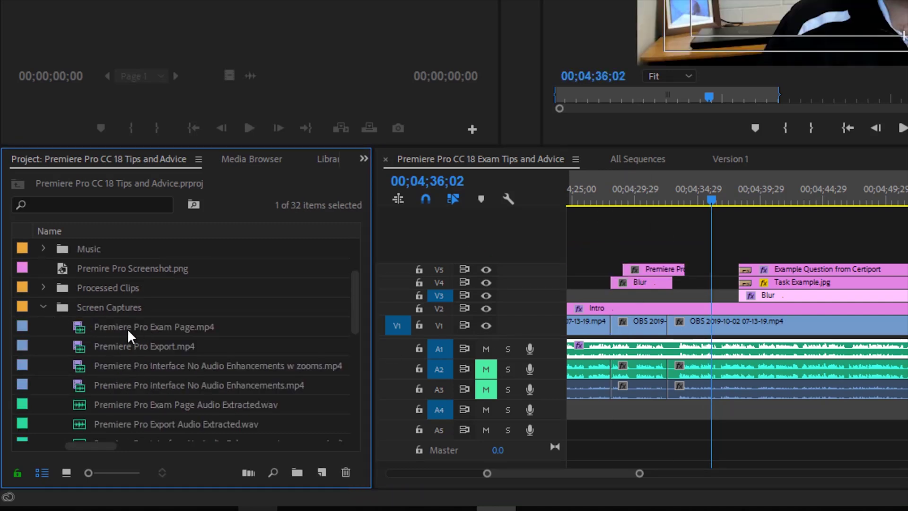
pyautogui.moveTo(108, 330); pyautogui.dragTo(727, 239)
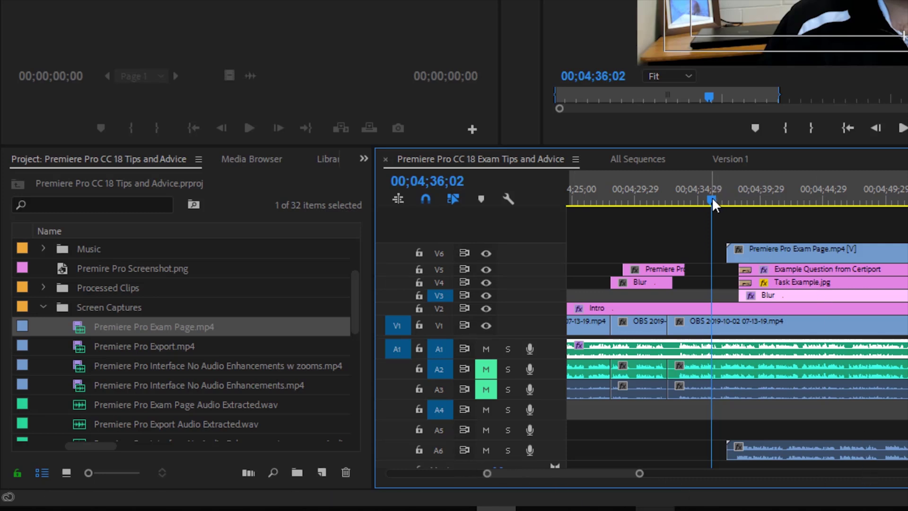
pyautogui.moveTo(710, 197); pyautogui.dragTo(830, 212)
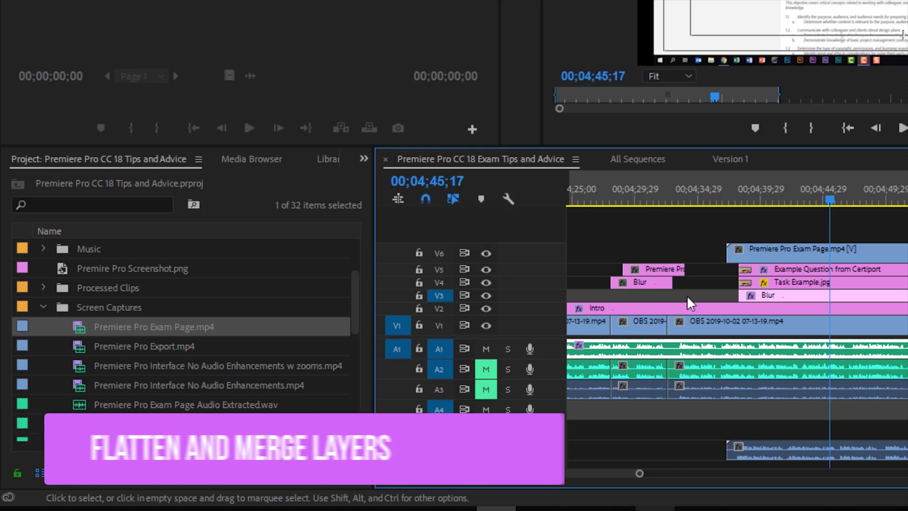
# Zoom out, select all the stacked video clips and nest them as 'Nested Sequence 03'
pyautogui.press('-')
pyautogui.press('-')
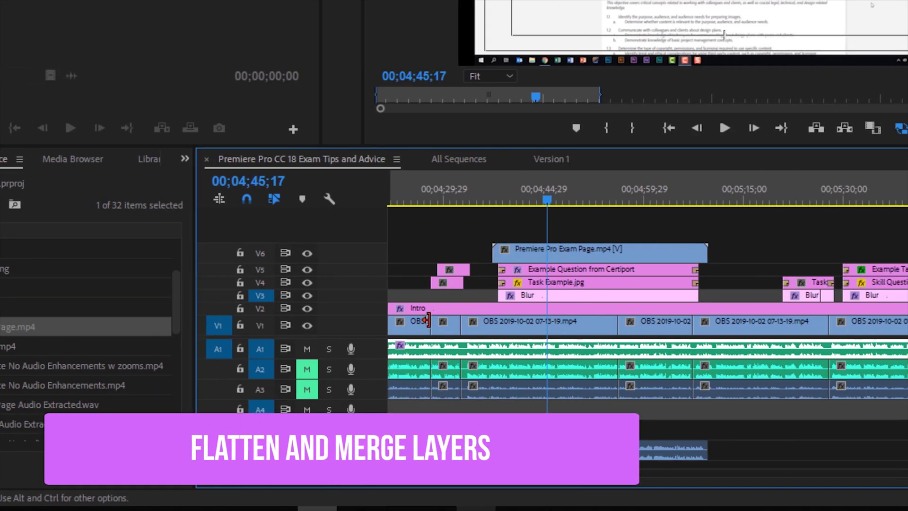
pyautogui.moveTo(671, 243); pyautogui.dragTo(227, 417)
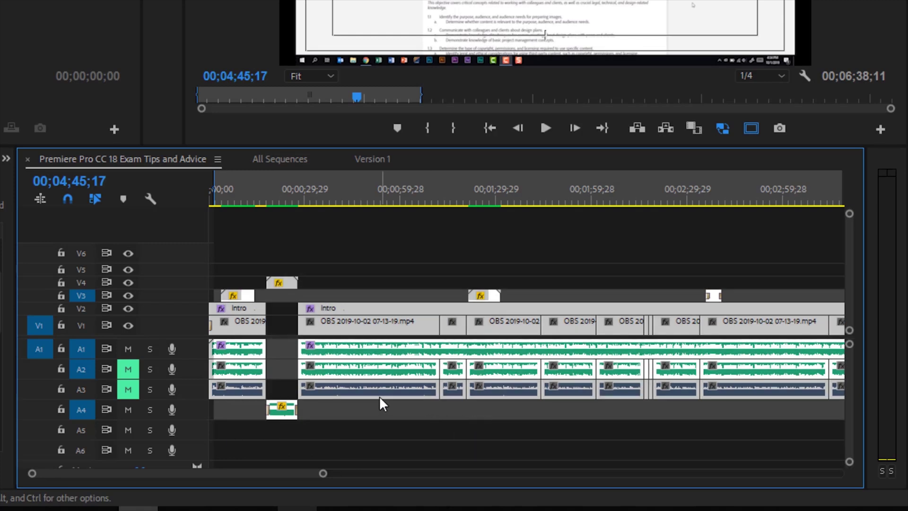
pyautogui.rightClick(351, 333)
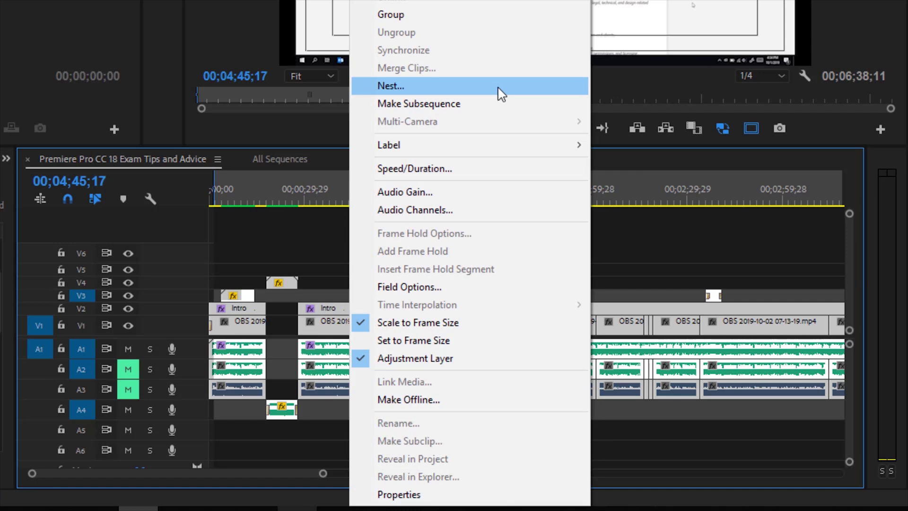
pyautogui.click(498, 88)
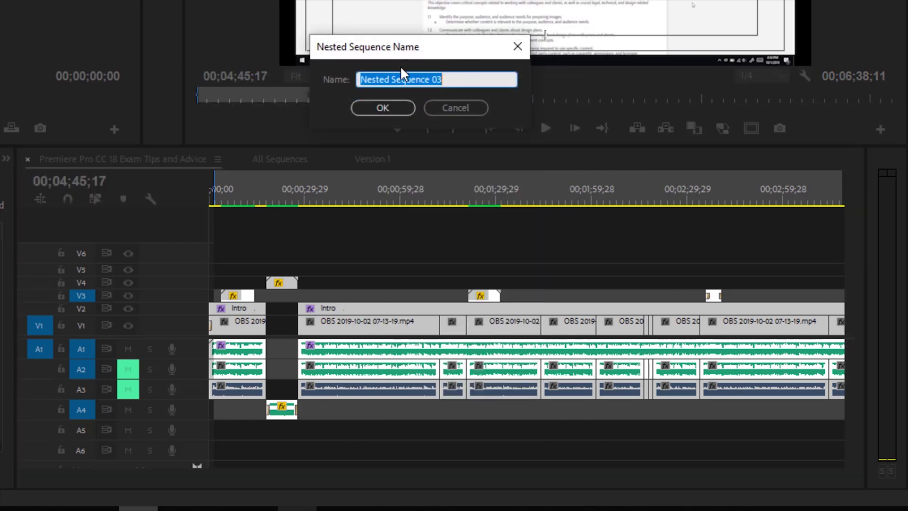
pyautogui.click(394, 108)
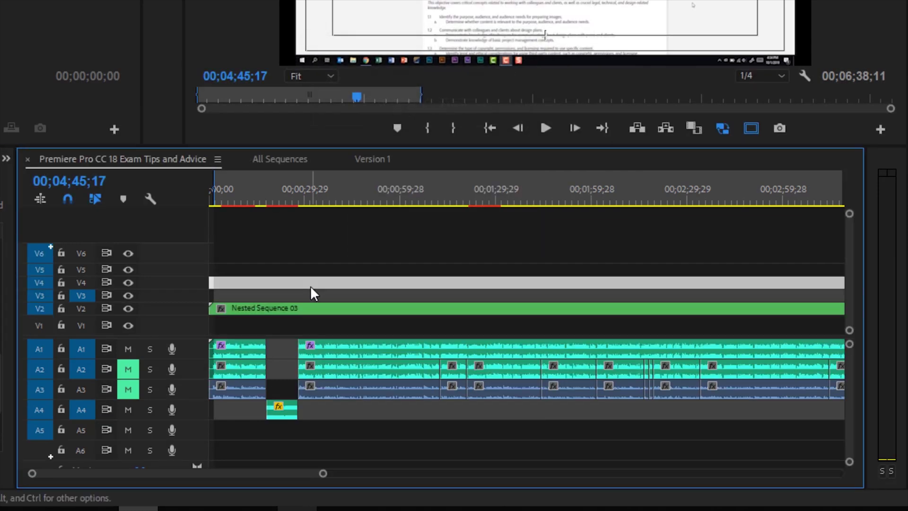
pyautogui.click(293, 308)
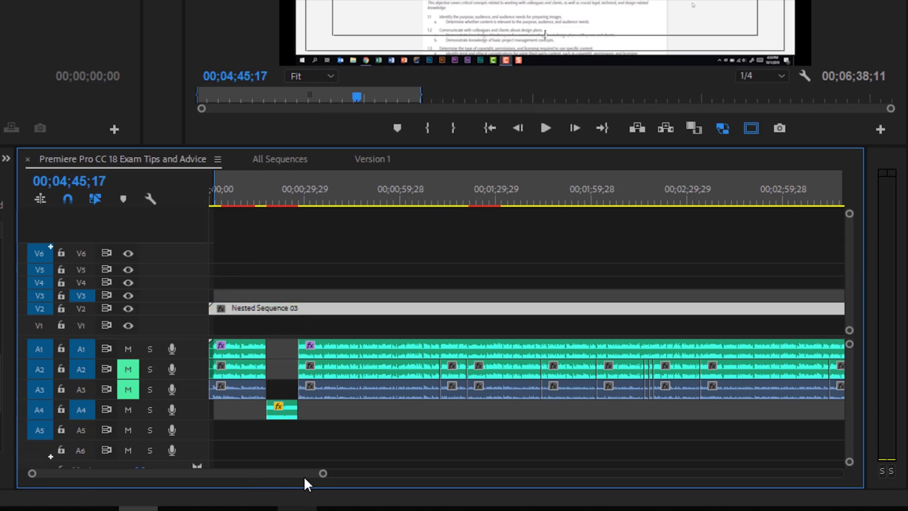
pyautogui.moveTo(240, 473); pyautogui.dragTo(179, 491)
pyautogui.click(475, 275)
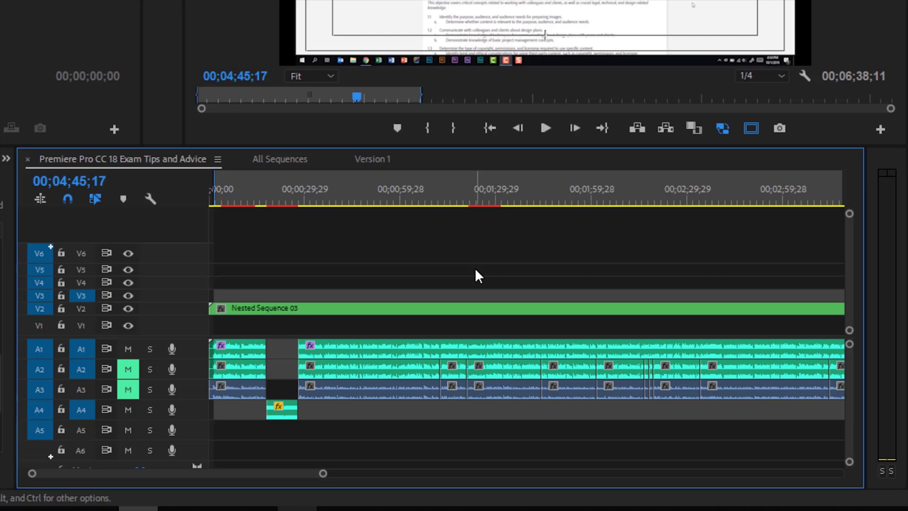
pyautogui.doubleClick(472, 308)
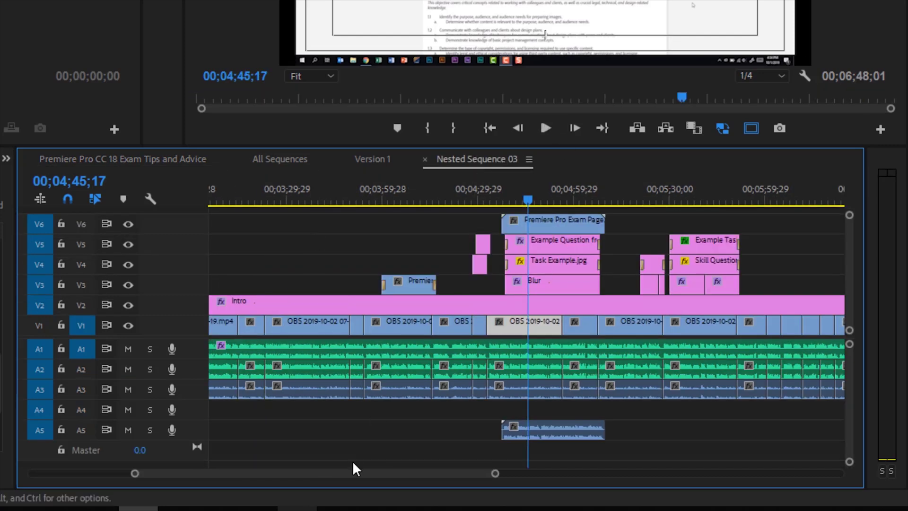
pyautogui.moveTo(371, 474); pyautogui.dragTo(268, 473)
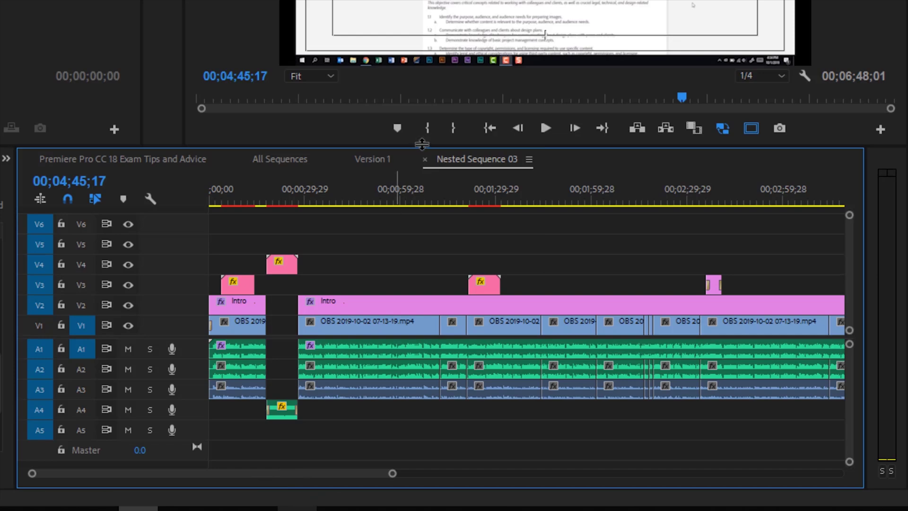
pyautogui.click(424, 159)
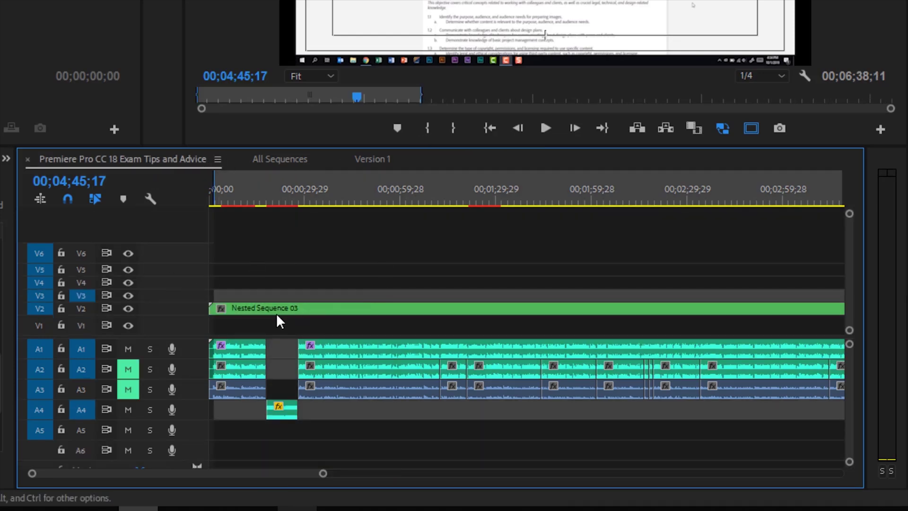